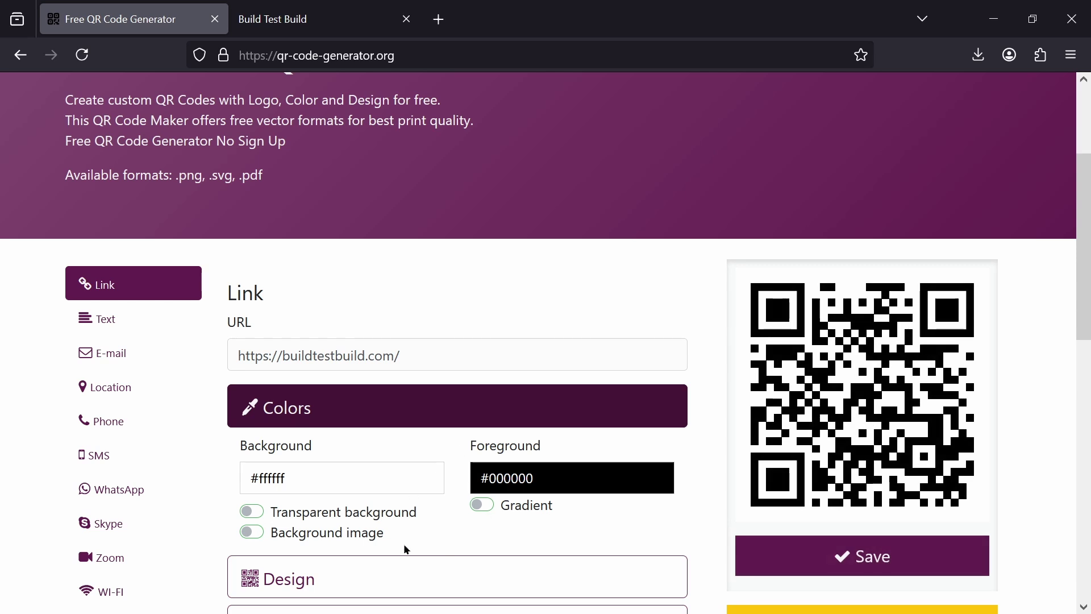
Make the QR code's background transparent, generate it, download it as SVG and open the folder containing the file
left_click(263, 516)
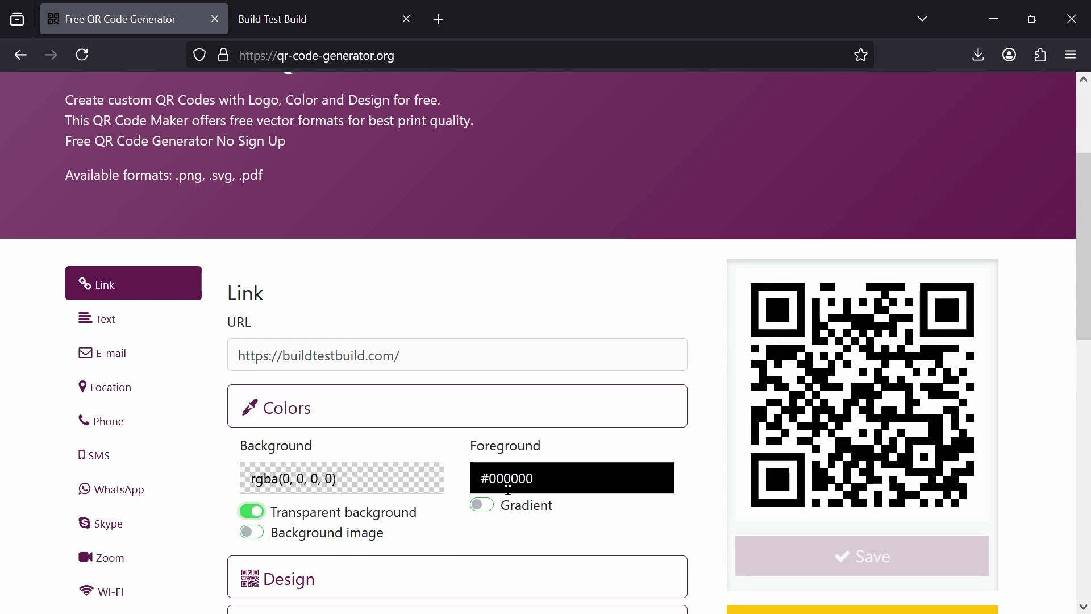
scroll(725, 479, "down", 3)
left_click(856, 385)
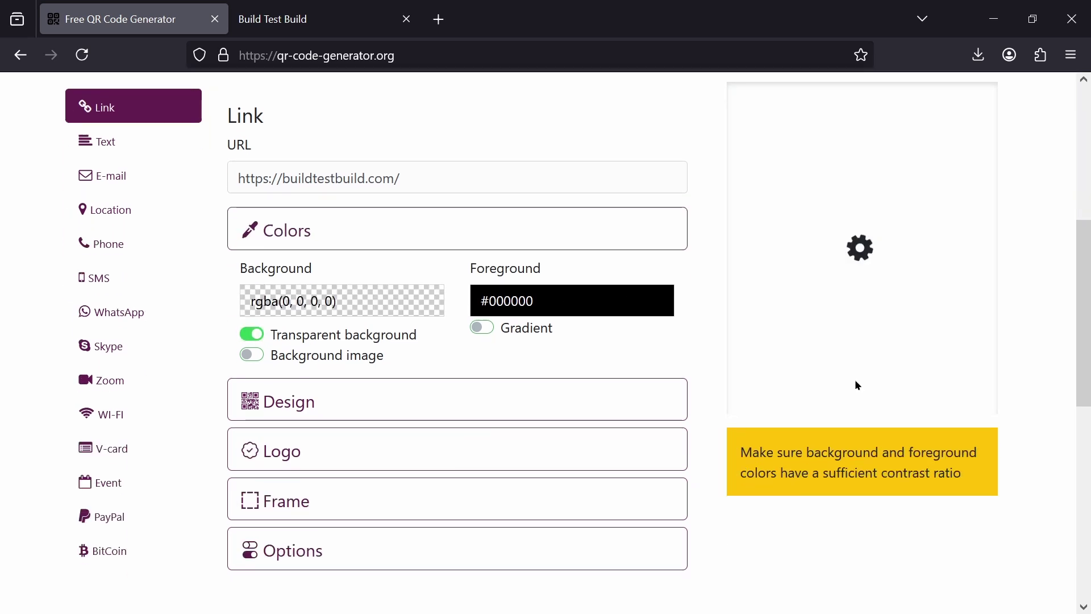
left_click(834, 443)
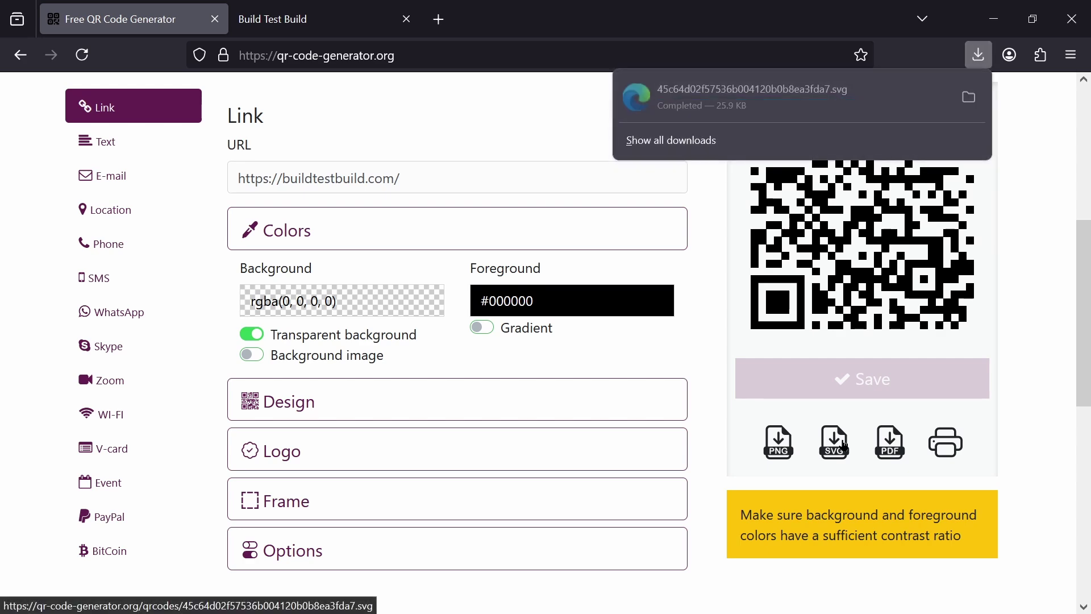
left_click(969, 99)
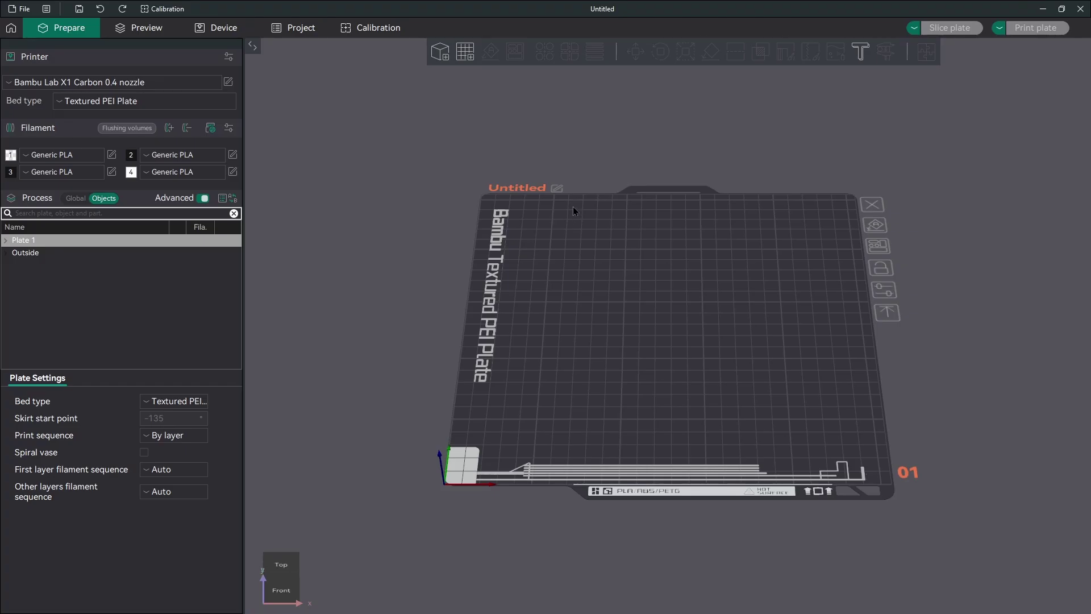
Switch to OrcaSlicer, import the downloaded QR code SVG as a model and review its list of parts
left_click(440, 51)
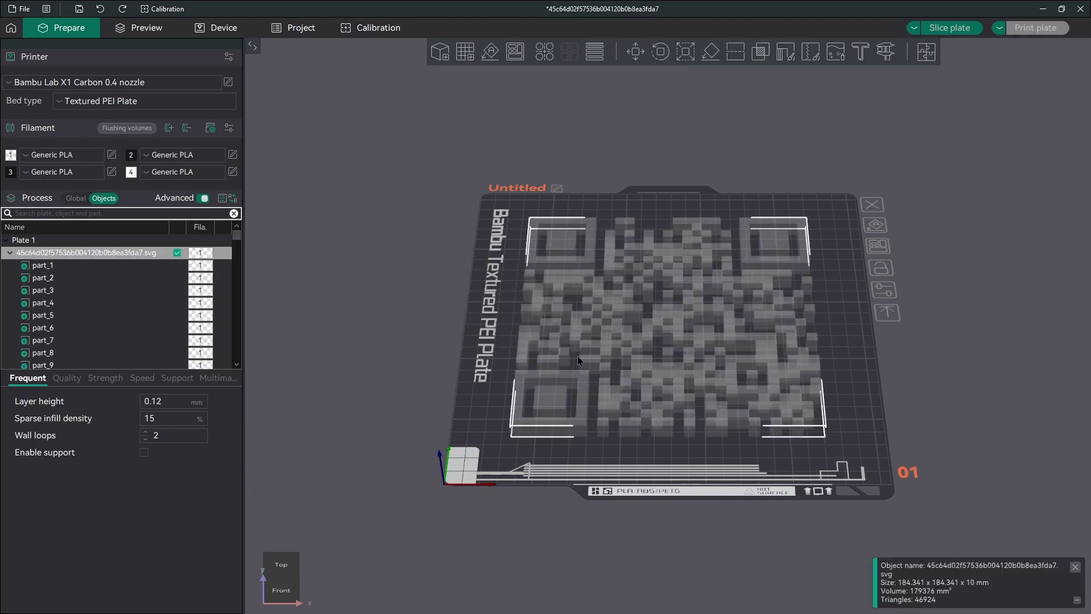
scroll(54, 328, "down", 10)
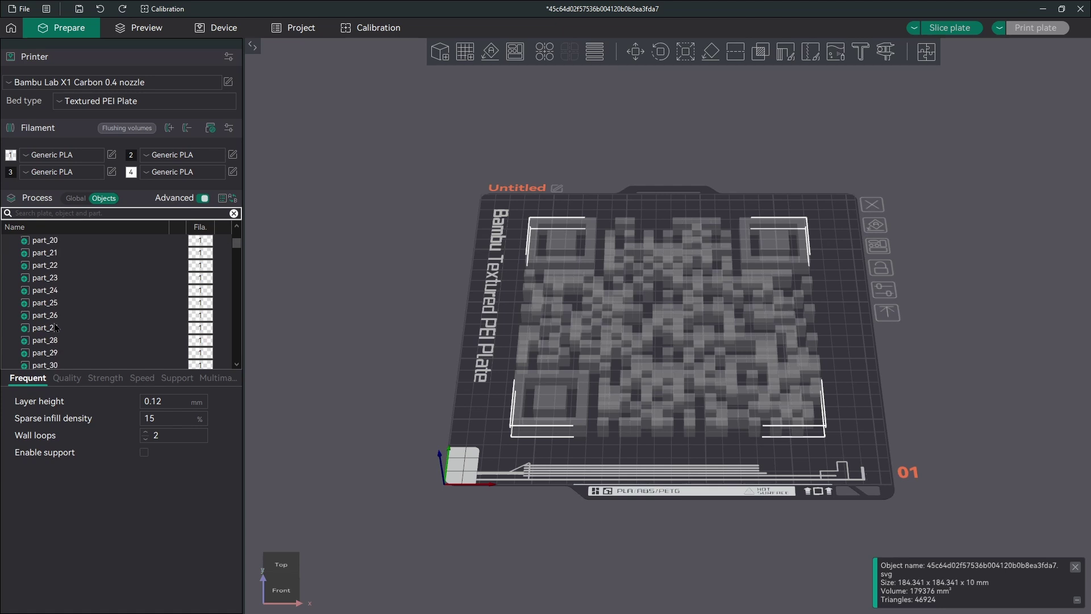
scroll(55, 328, "down", 20)
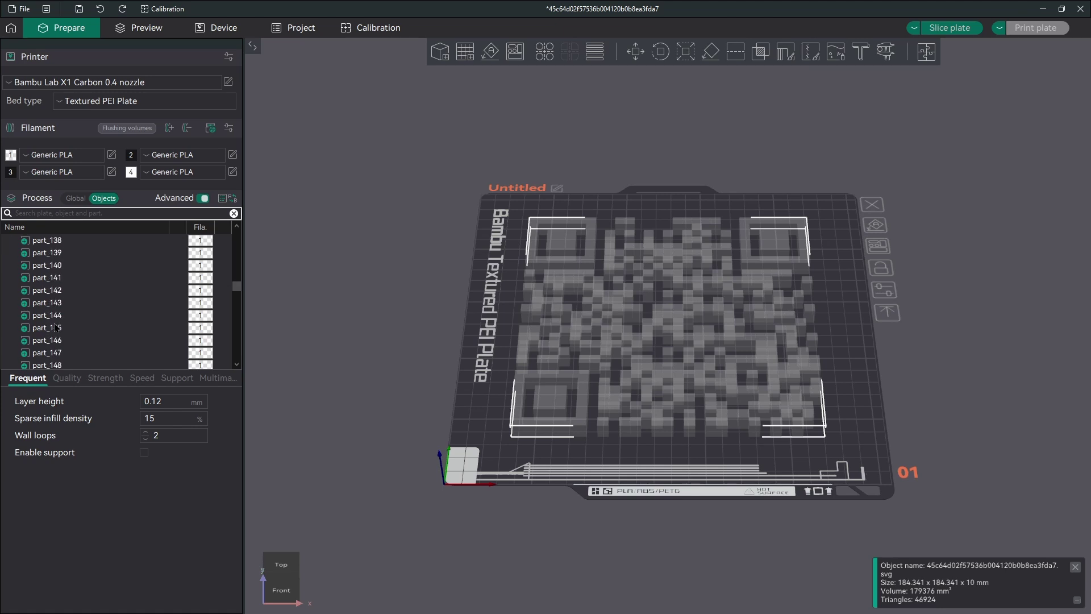
scroll(54, 328, "down", 20)
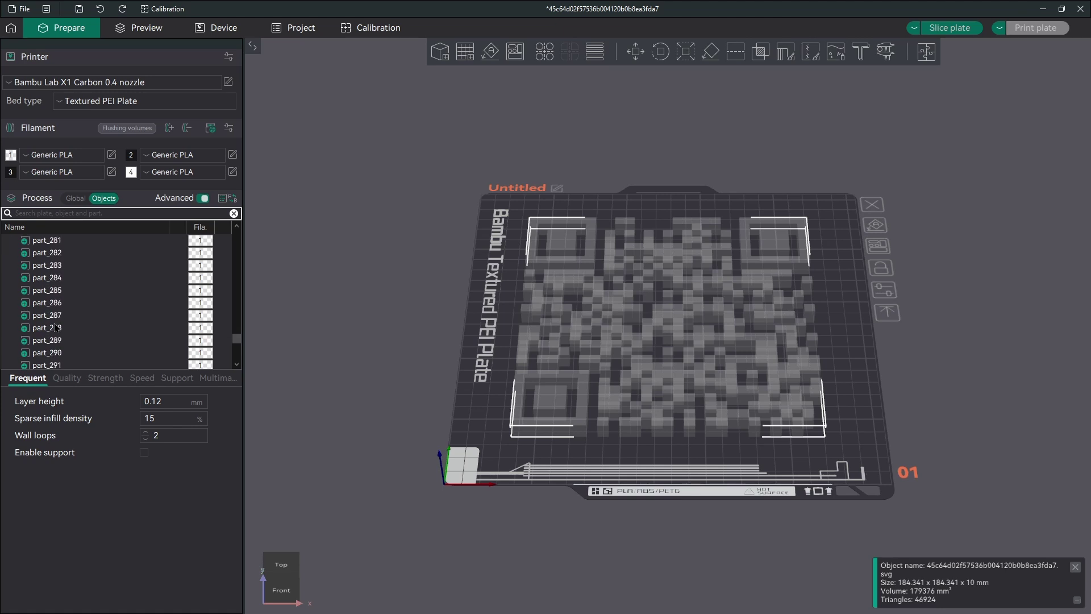
scroll(54, 328, "up", 20)
left_click_drag(237, 299, 236, 234)
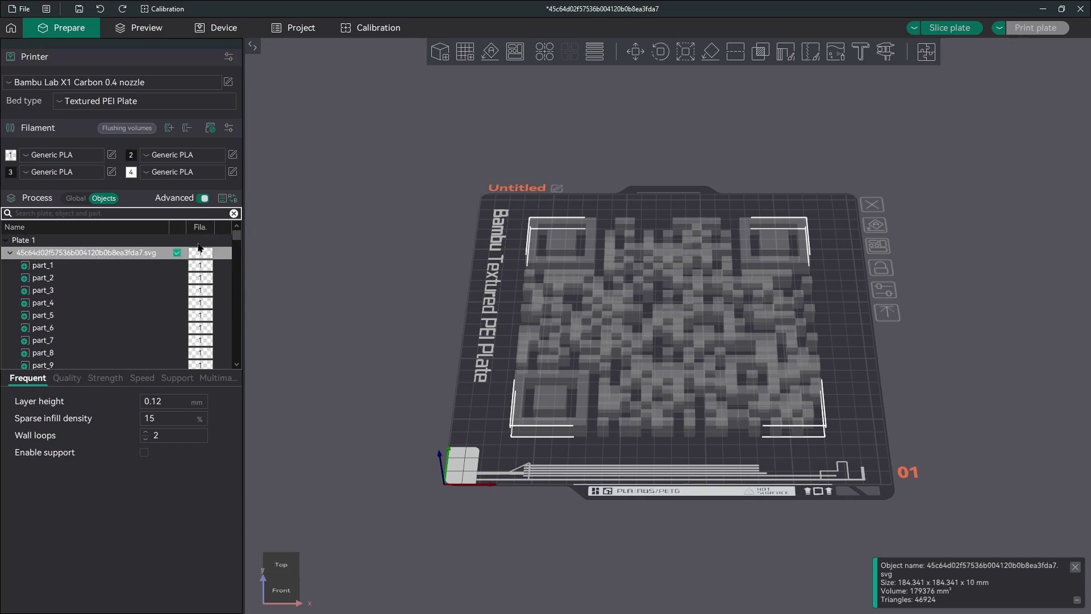
Try exporting the multi-part QR code as one STL and delete the object from the plate
right_click(96, 254)
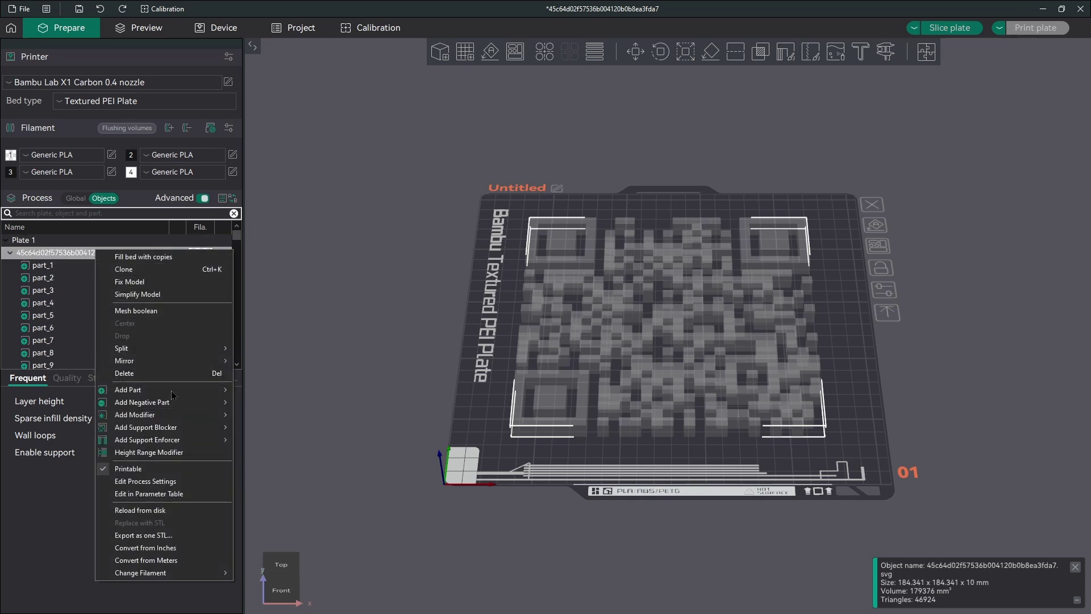
left_click(178, 535)
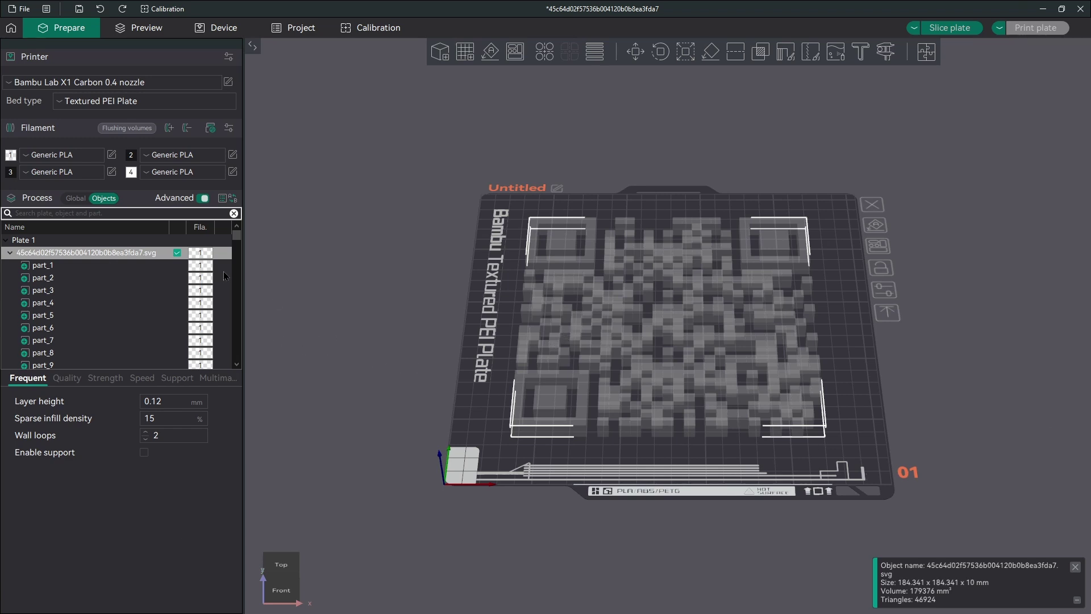
right_click(97, 254)
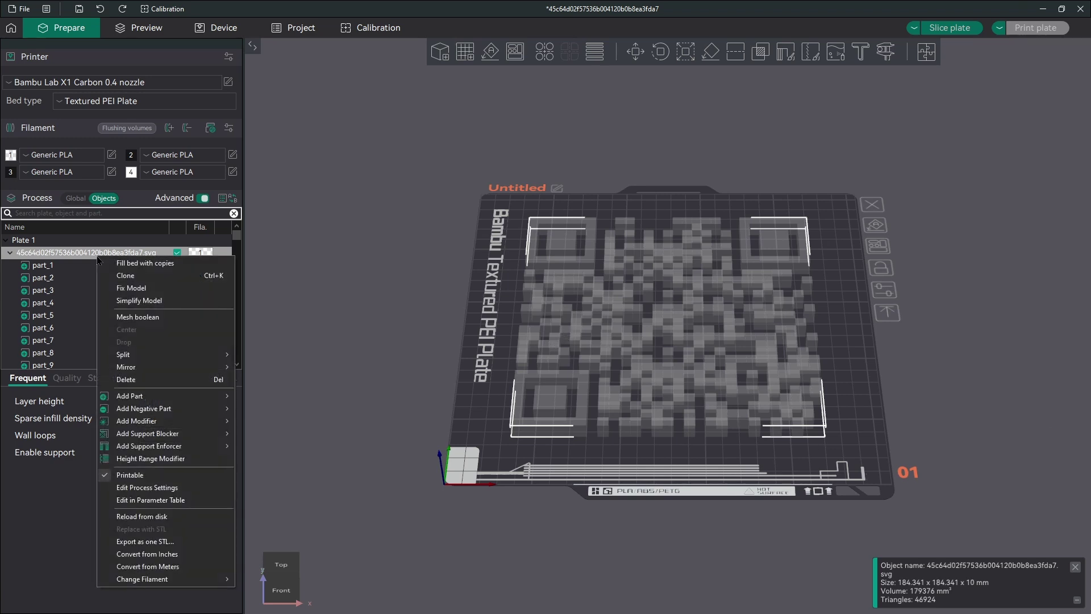
left_click(151, 379)
Add the downloaded QR code SVG to the empty plate as a single editable SVG object
left_click_drag(1000, 363, 1069, 389)
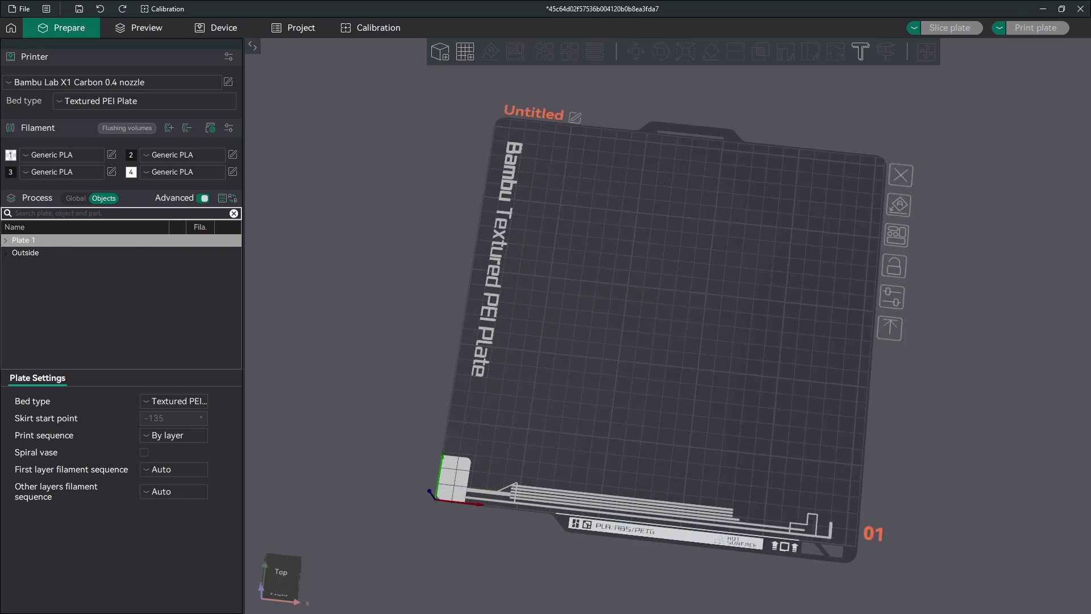
left_click_drag(756, 278, 657, 268)
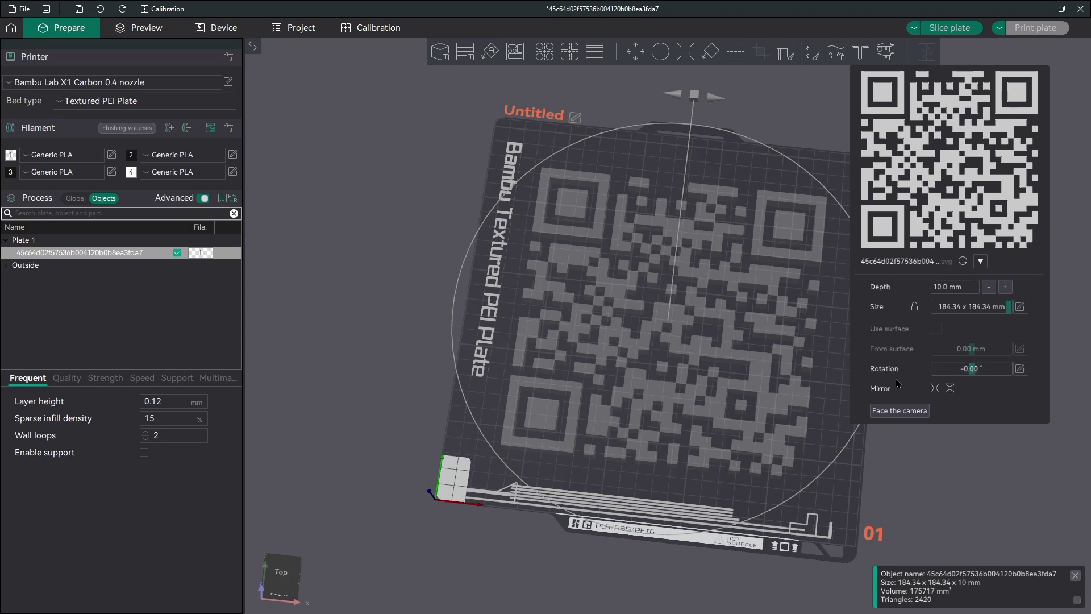
Set the QR code's size to 50 x 50 mm
left_click(1021, 309)
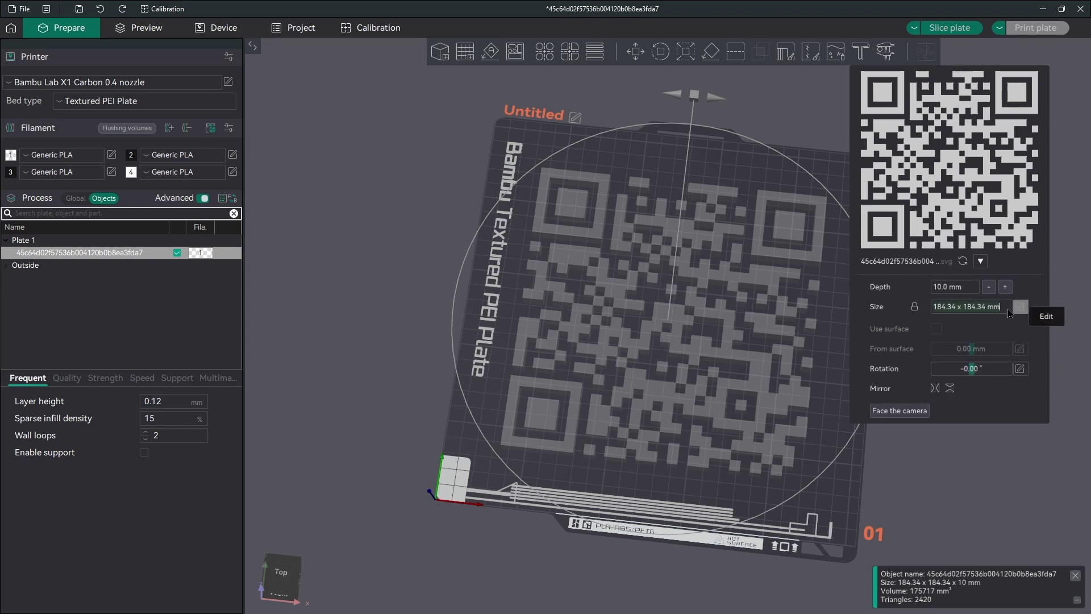
left_click(949, 313)
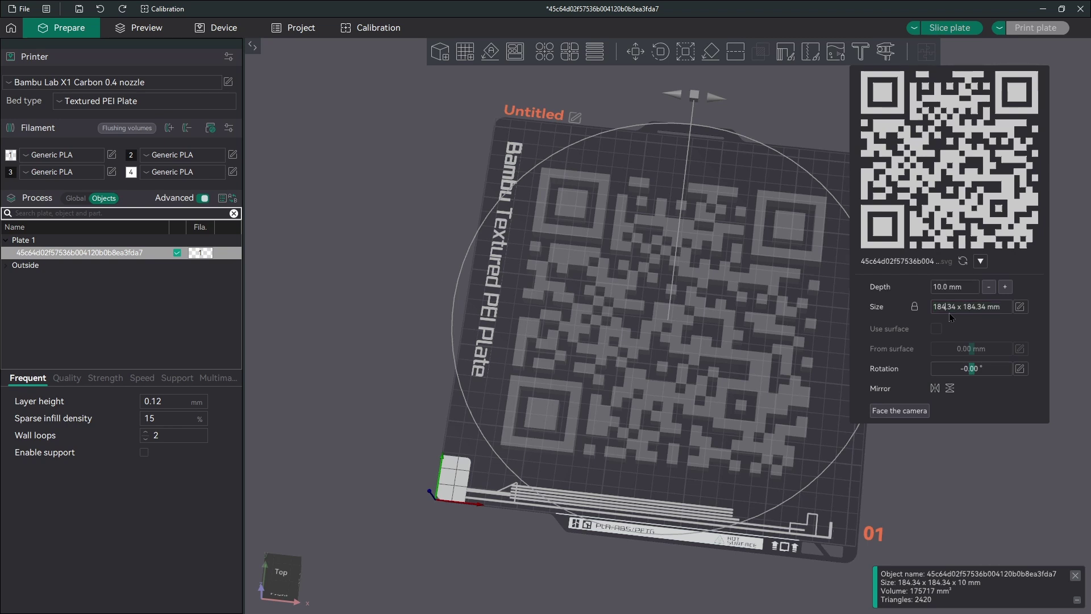
key("BackSpace")
key("BackSpace")
key("BackSpace")
key("BackSpace")
key("BackSpace")
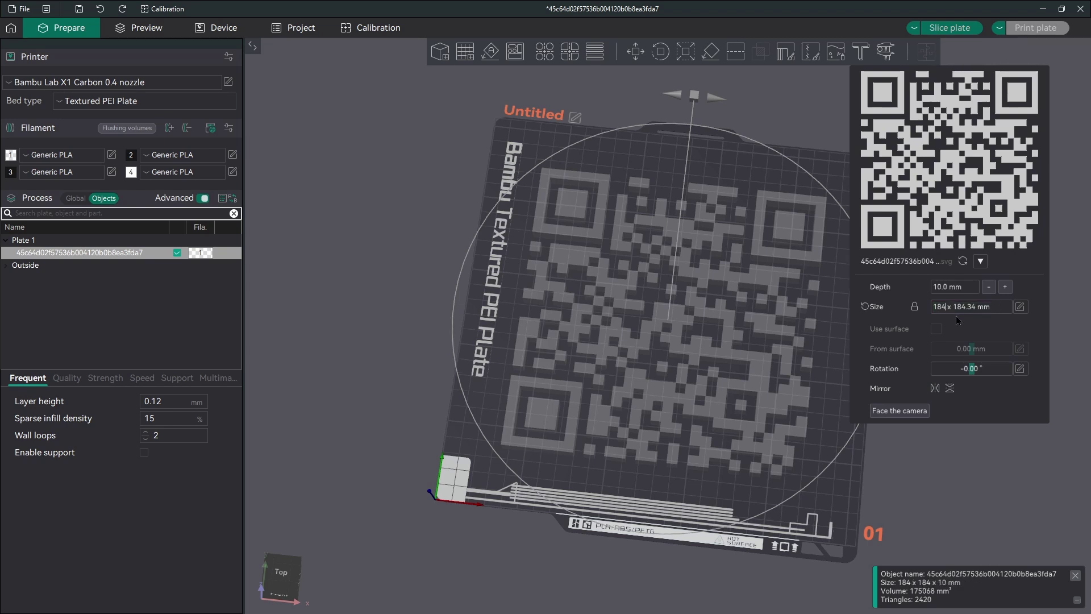
key("Delete")
key("Delete")
type("50")
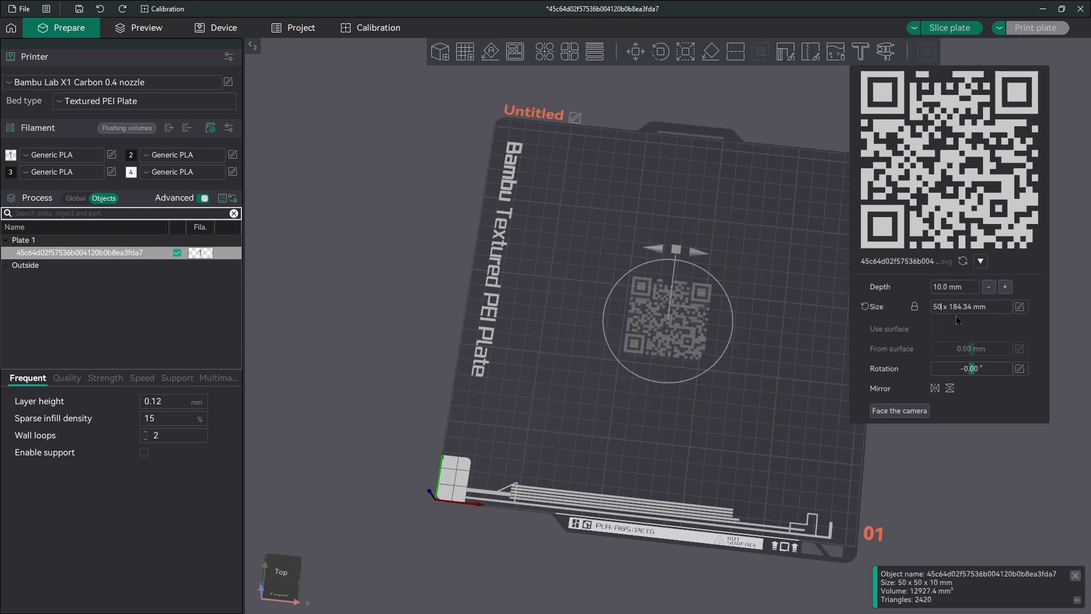
left_click(953, 307)
key("Delete")
key("Delete")
key("Delete")
key("Delete")
key("Delete")
key("Delete")
key("Delete")
type("50")
key("Return")
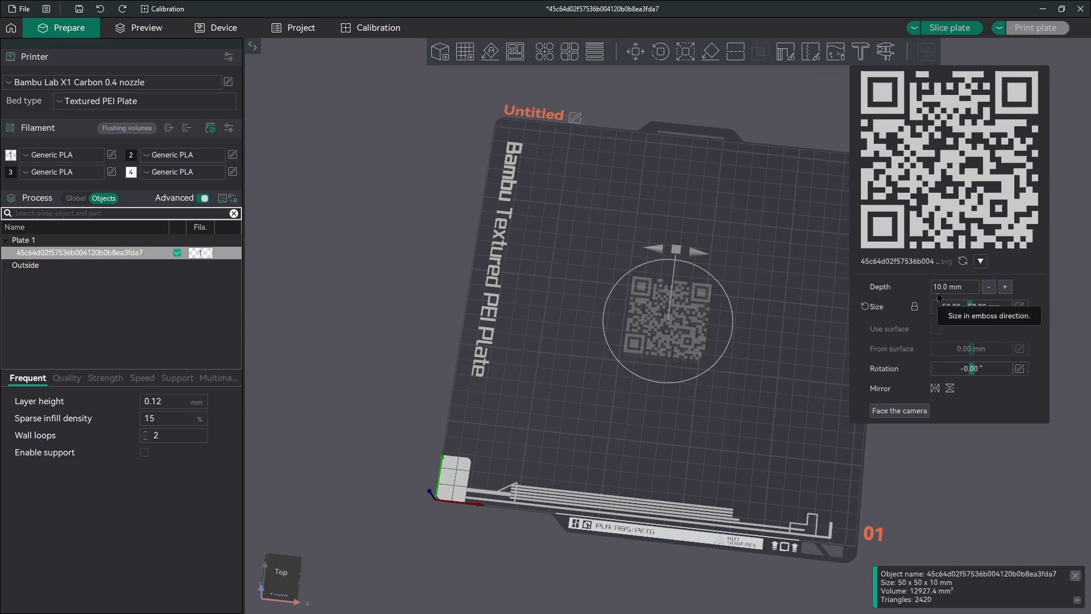
Set the QR code's emboss depth to 0.2 mm and finish editing the SVG object
left_click(960, 287)
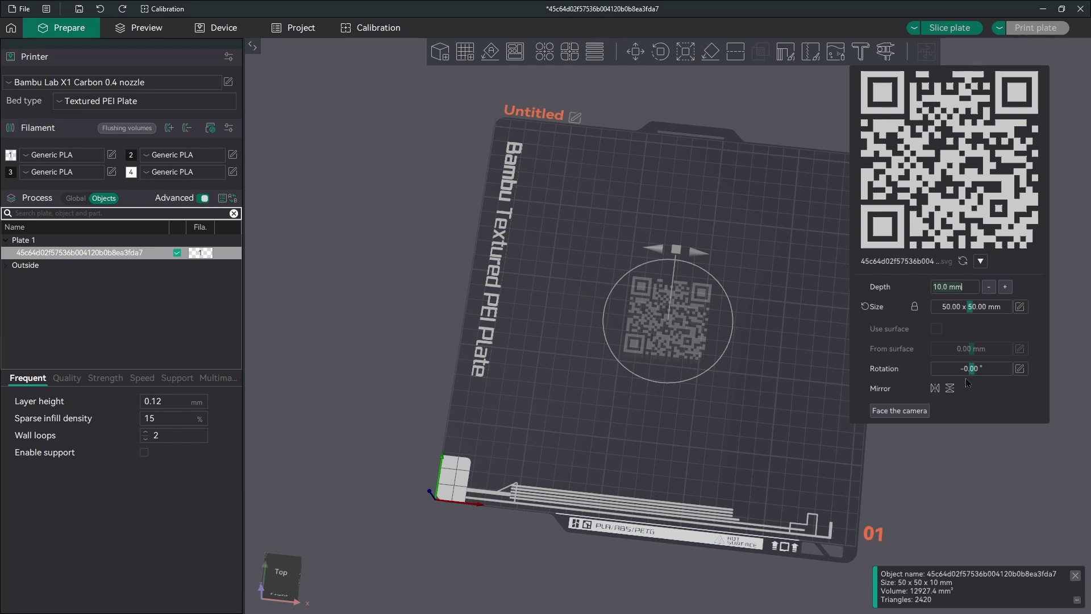
type(".2")
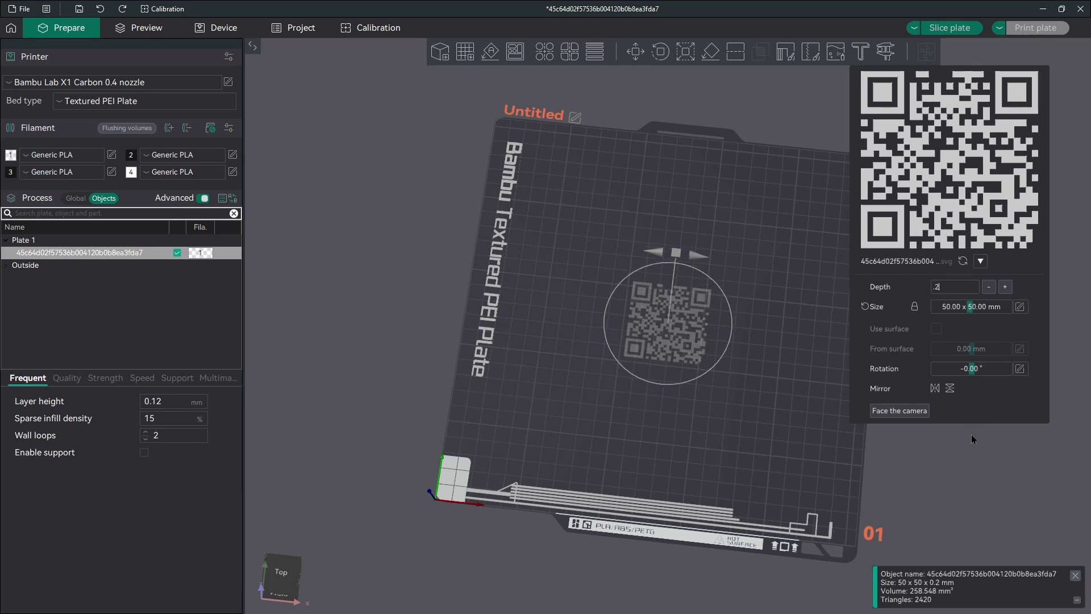
left_click(1075, 575)
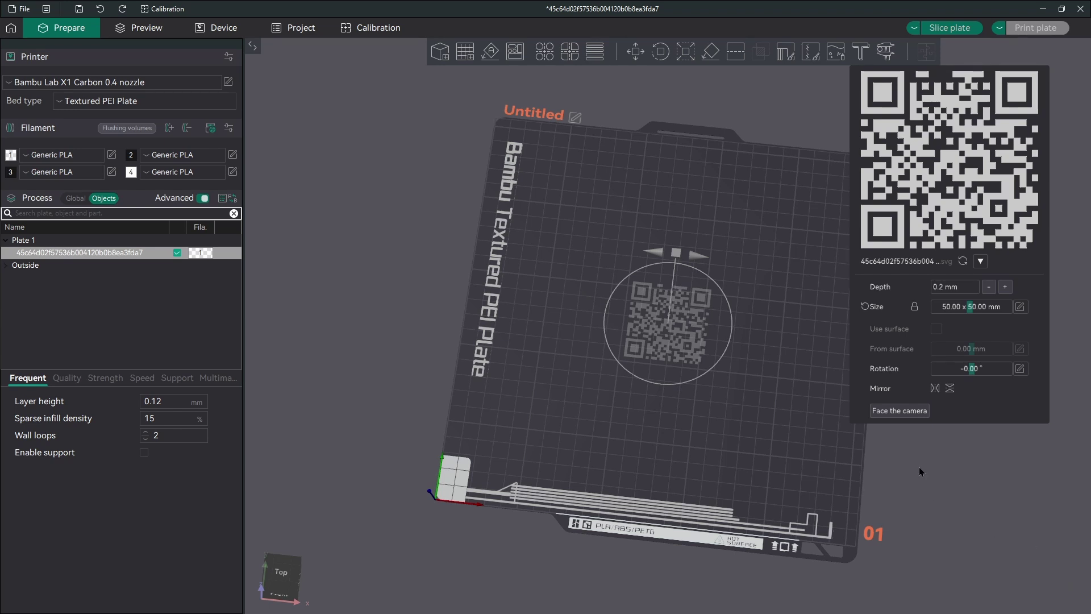
left_click(787, 429)
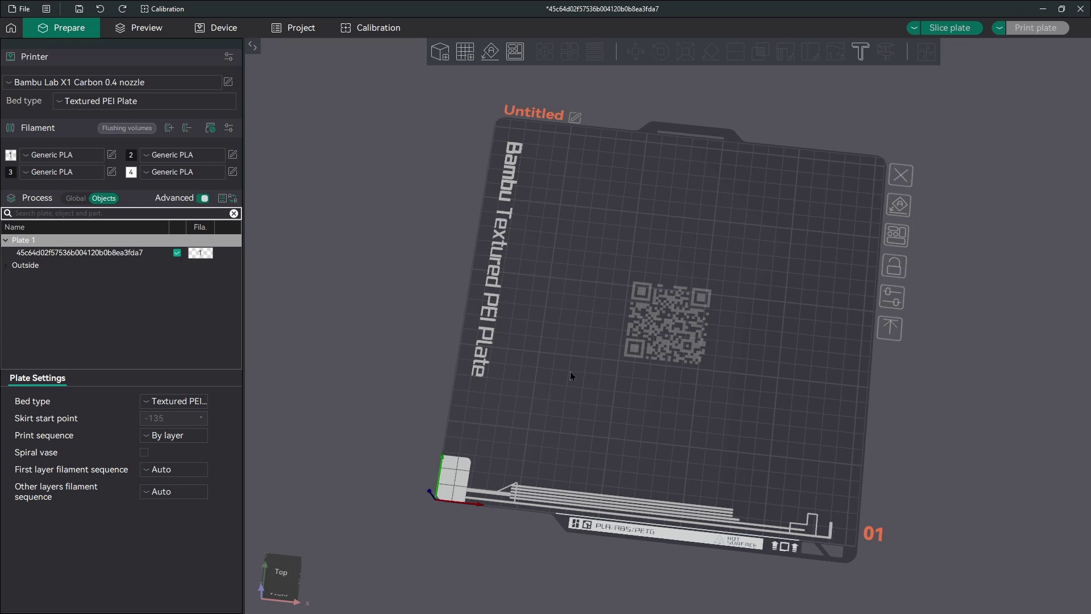
Check the QR code's world position coordinates with the Move tool
mouse_move(570, 371)
left_mouse_down()
mouse_move(571, 337)
mouse_move(573, 362)
left_mouse_up()
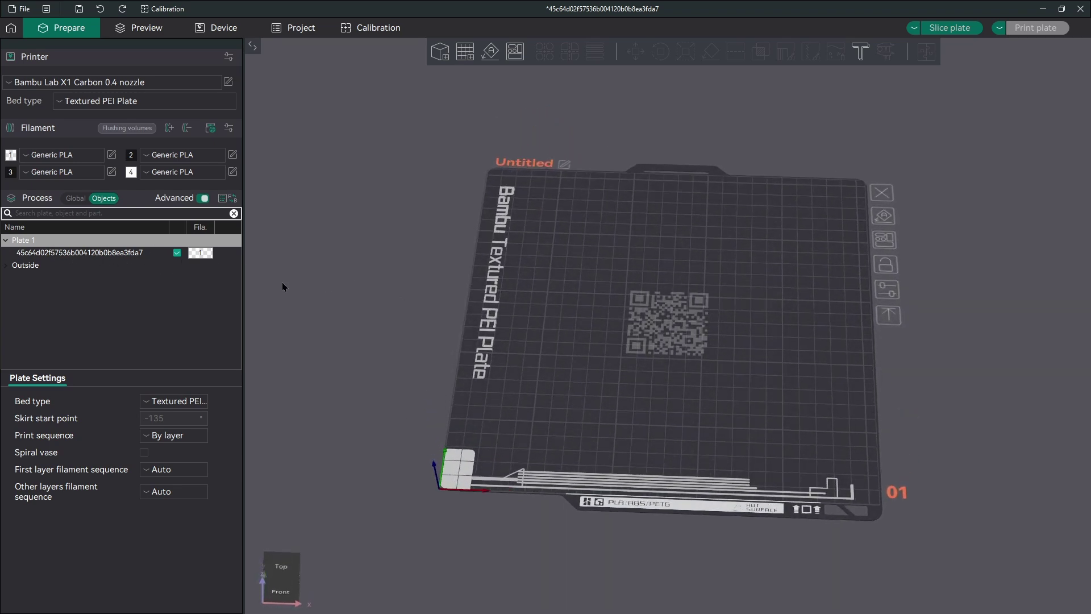
left_click(145, 257)
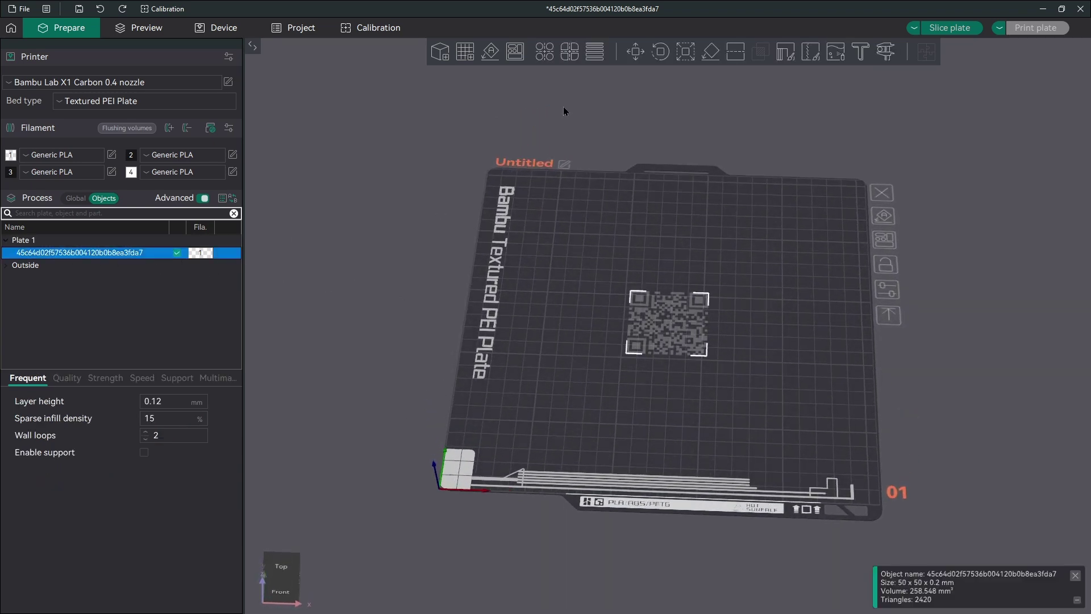
left_click(632, 53)
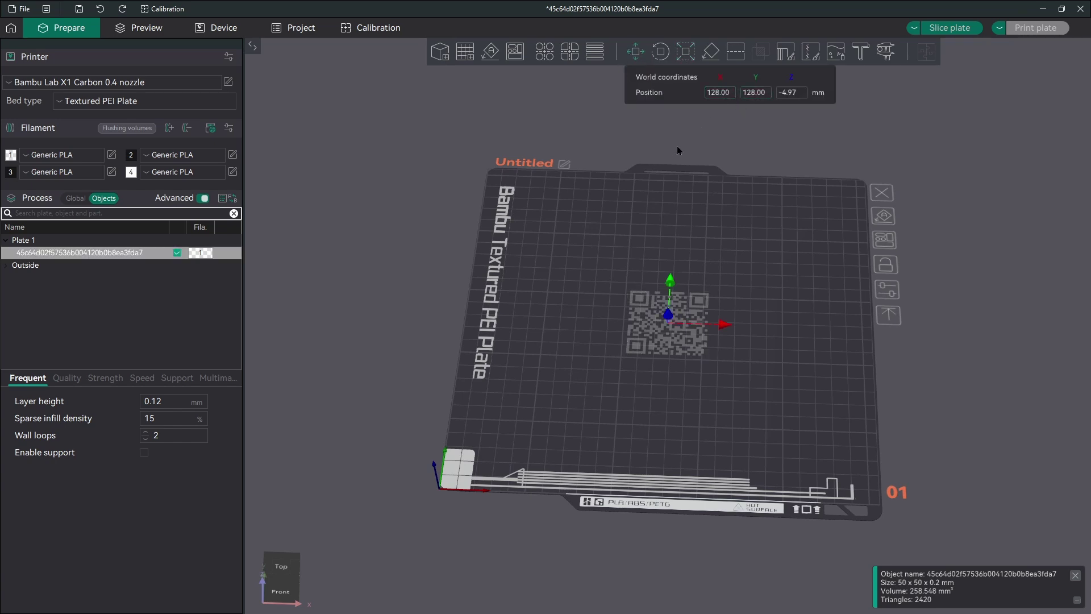
left_click(150, 284)
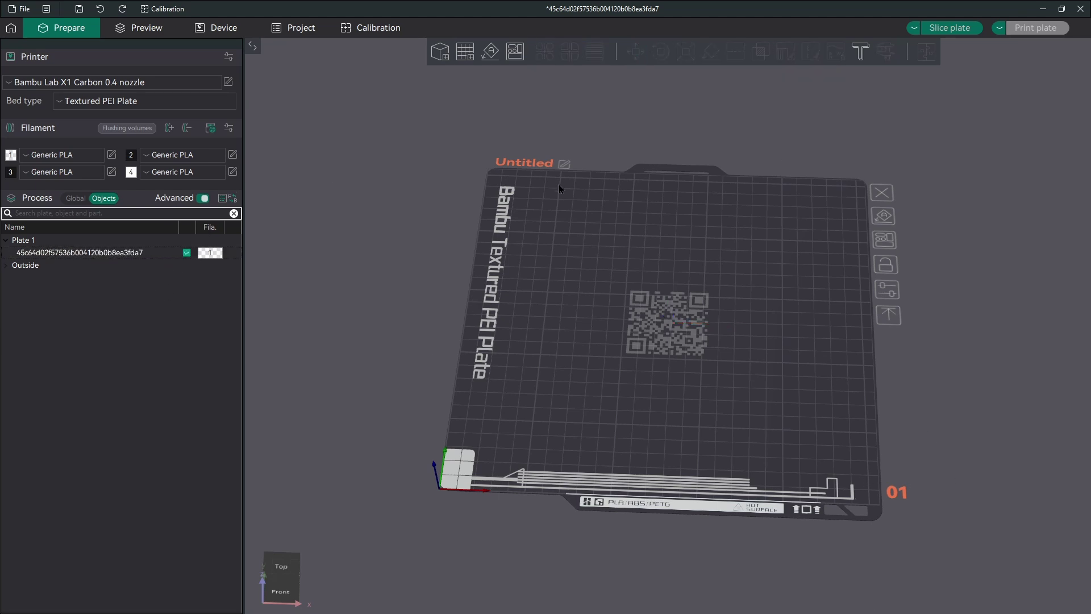
Add a cube primitive to the plate
right_click(513, 315)
mouse_move(607, 400)
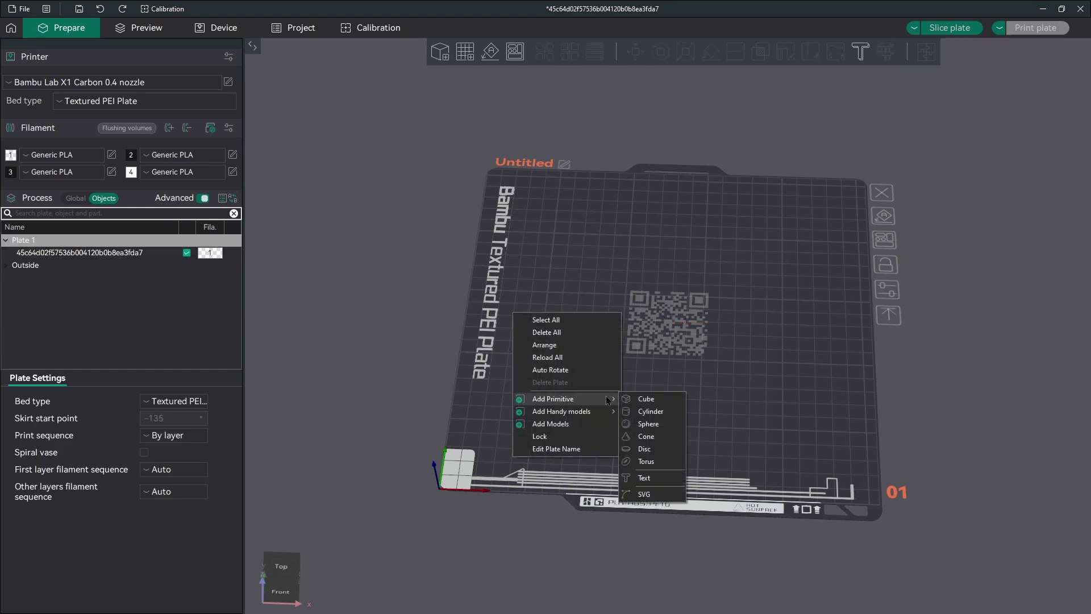
left_click(646, 399)
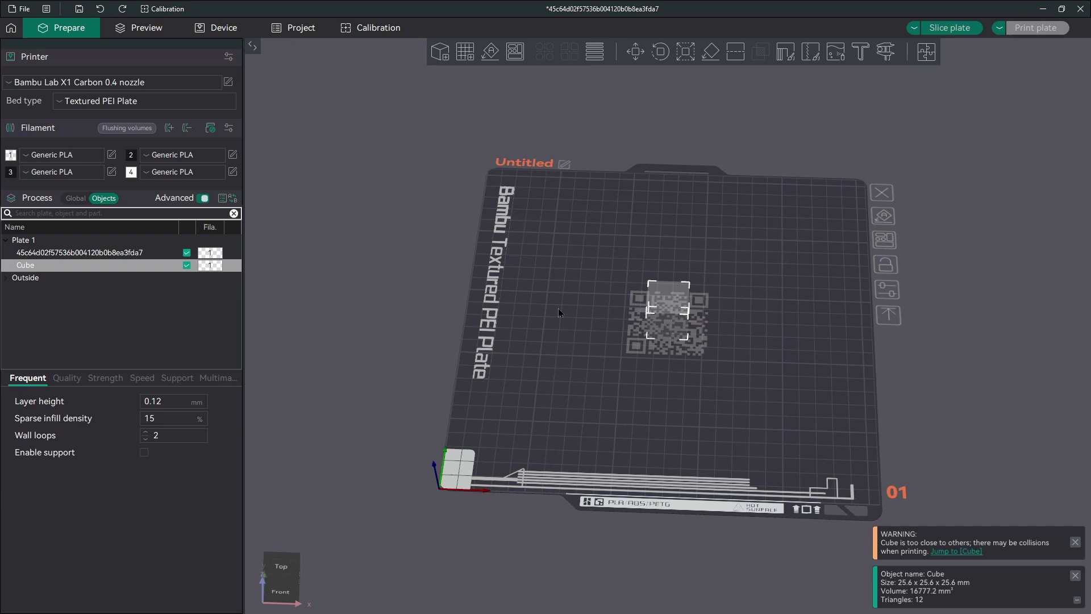
Assign filament 2 to the QR code object and filament 4 to the cube
left_click(156, 255)
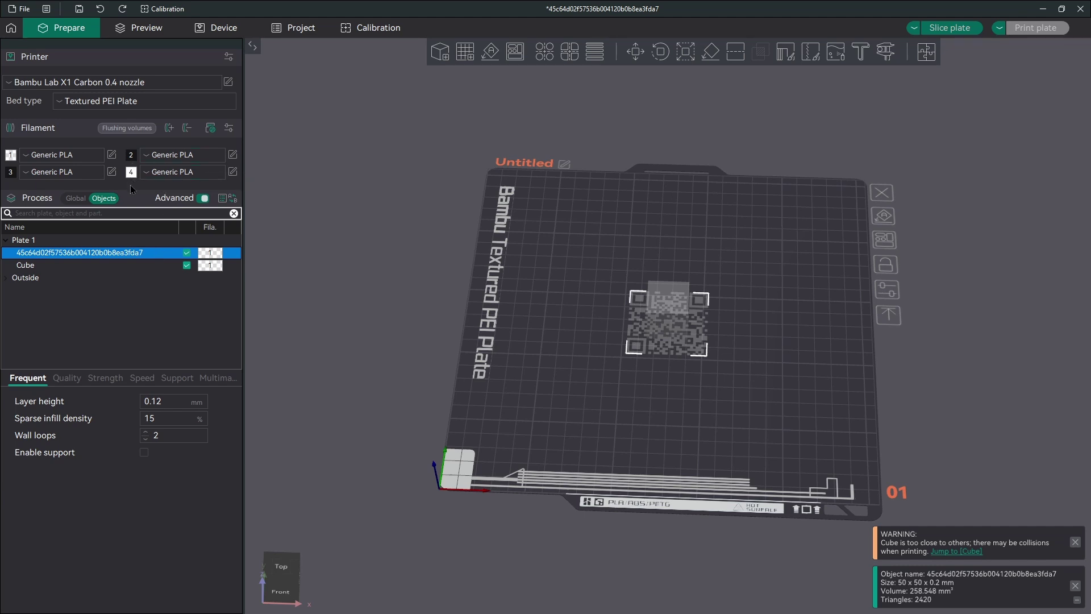
left_click(124, 265)
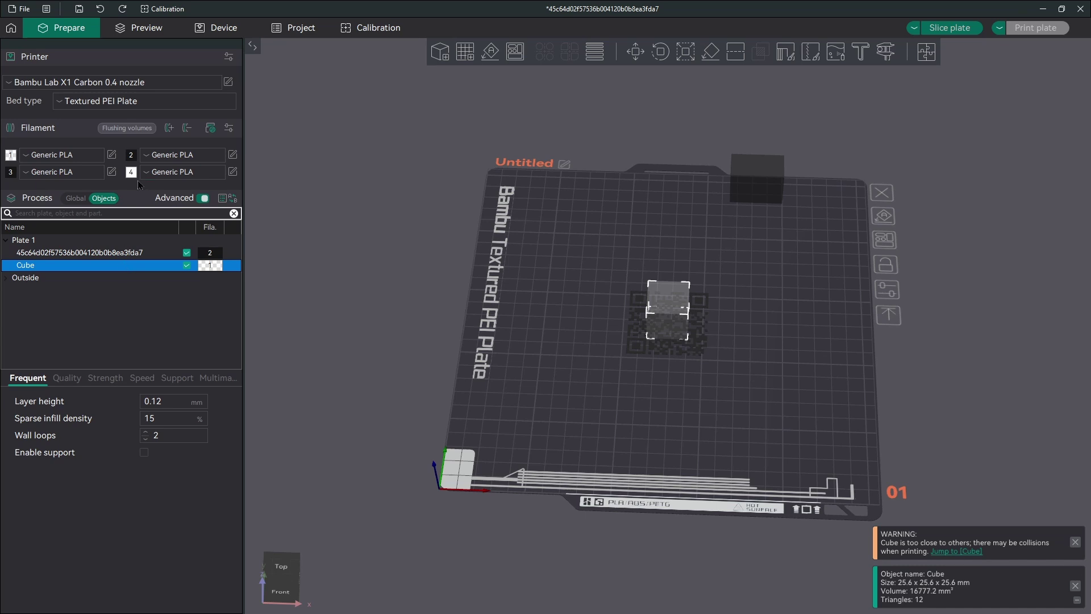
key("4")
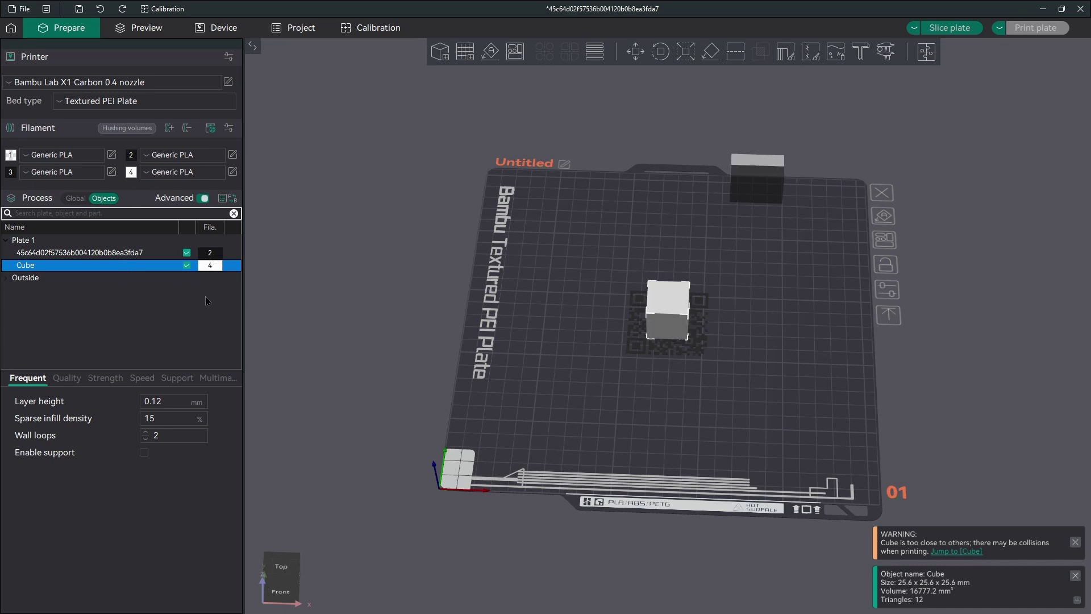
left_click(322, 305)
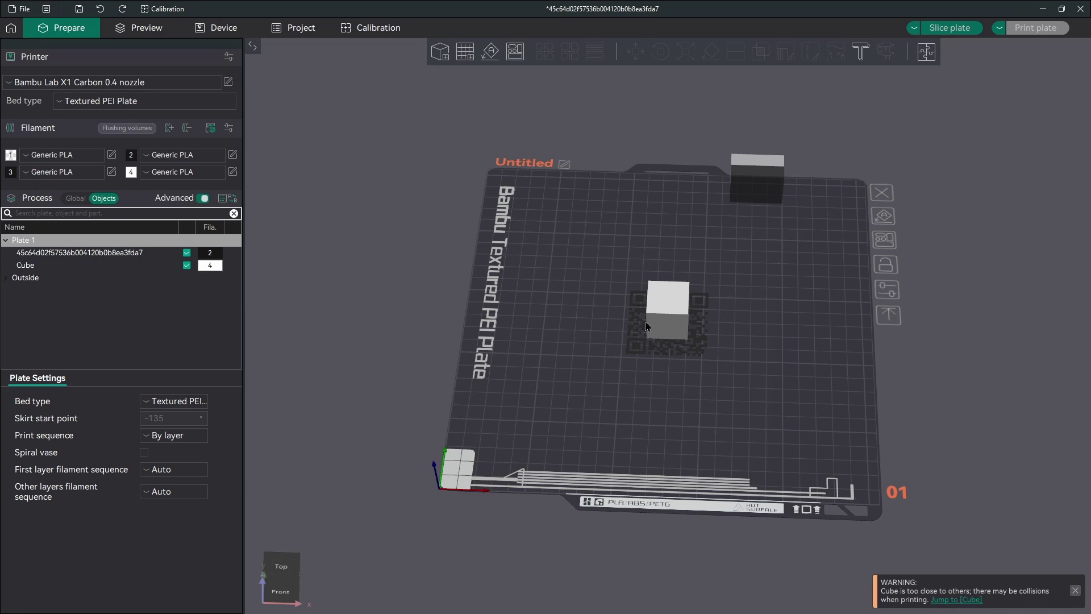
Scale the cube non-uniformly to 50 mm in X, 50 mm in Y and 0.3 mm in Z
left_click(67, 265)
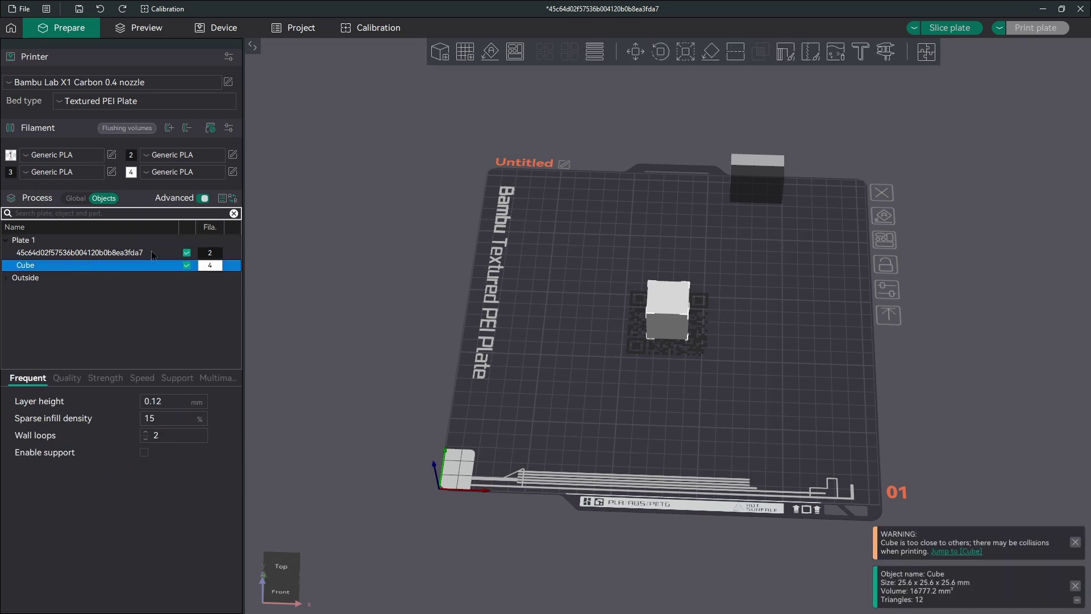
left_click(690, 59)
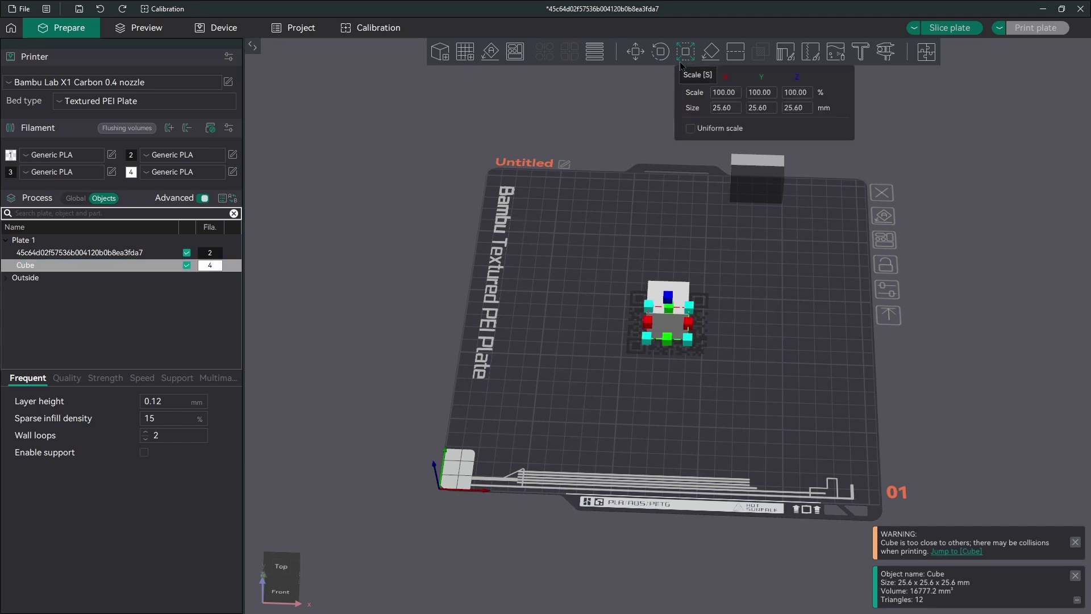
left_click(723, 108)
type("50")
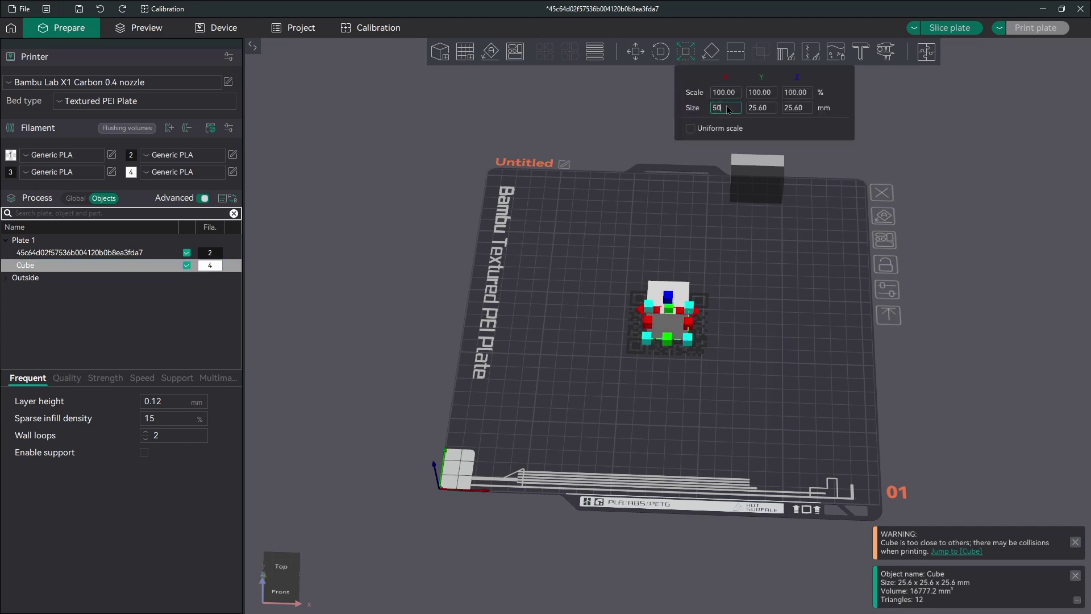
left_click(774, 113)
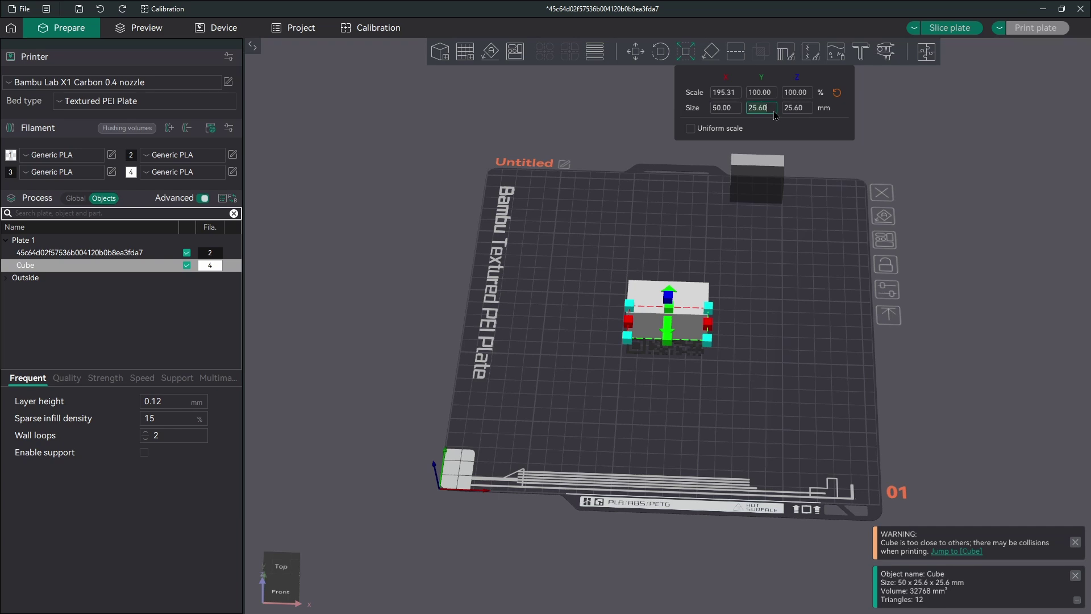
type("50")
left_click(813, 112)
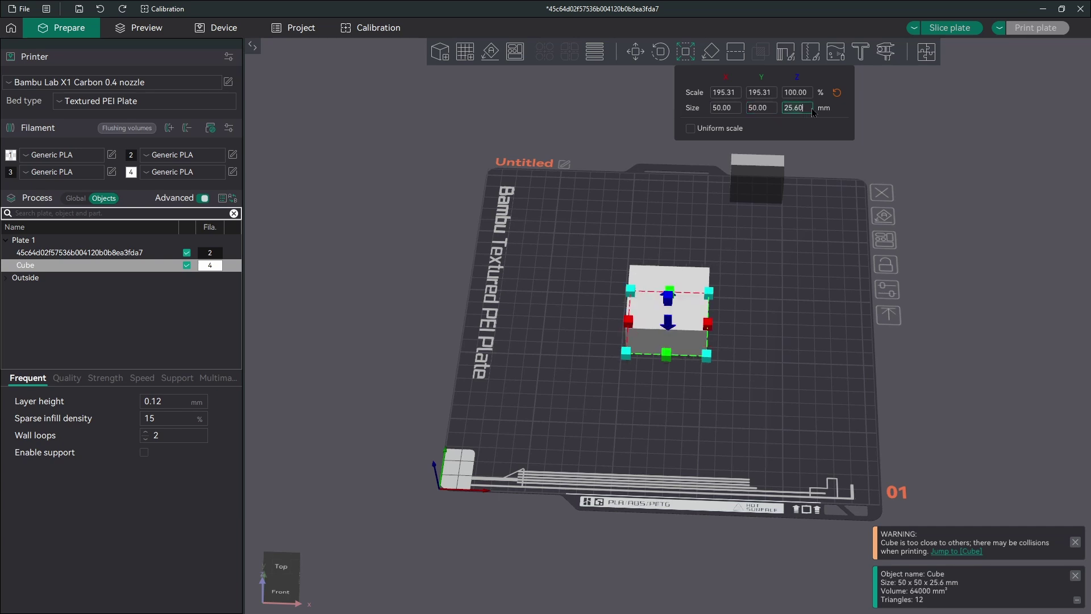
type("0.3")
left_click(826, 129)
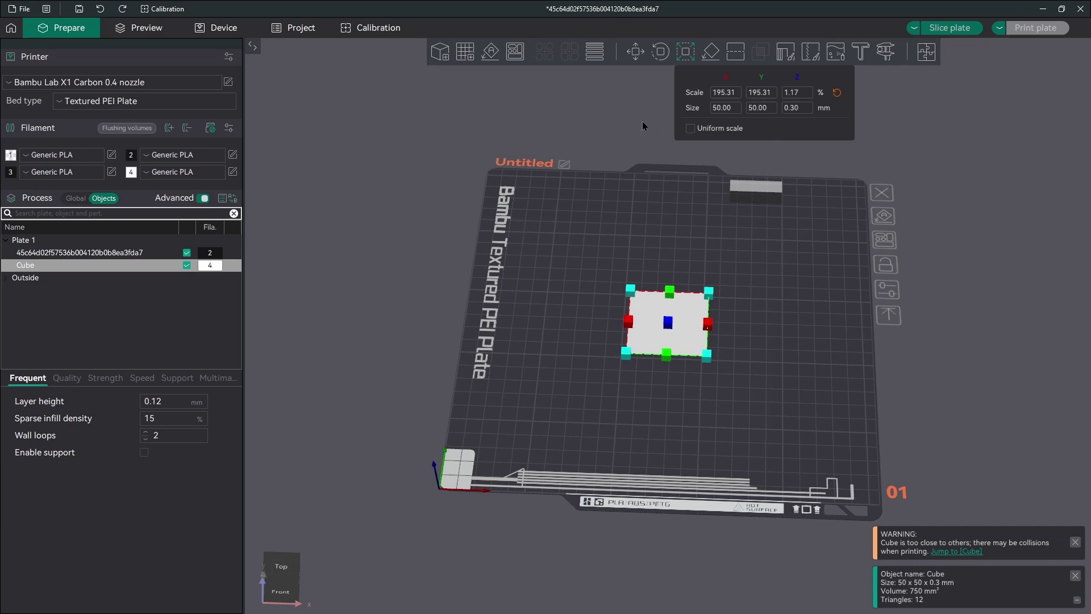
Try to lift the flattened cube off the plate along Z and check the QR code object's world position
left_click(635, 52)
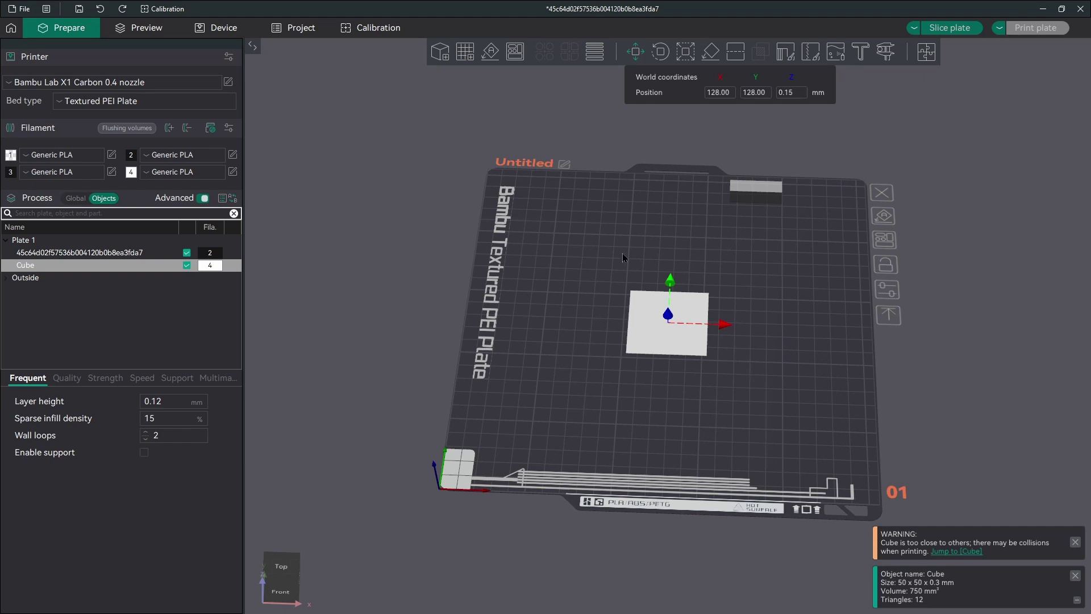
left_click_drag(623, 253, 581, 141)
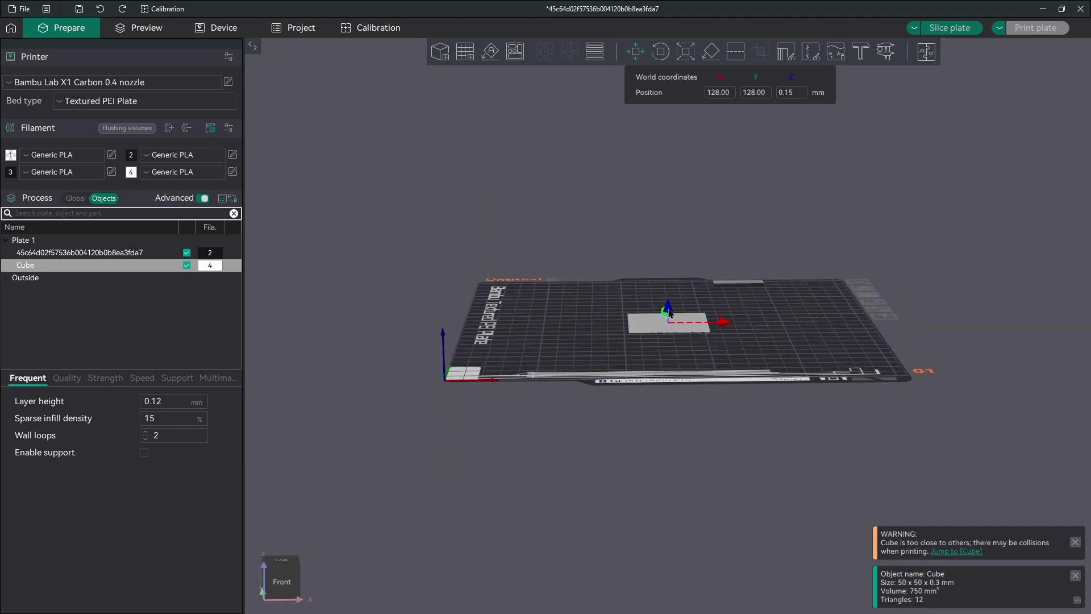
left_click_drag(671, 301, 676, 229)
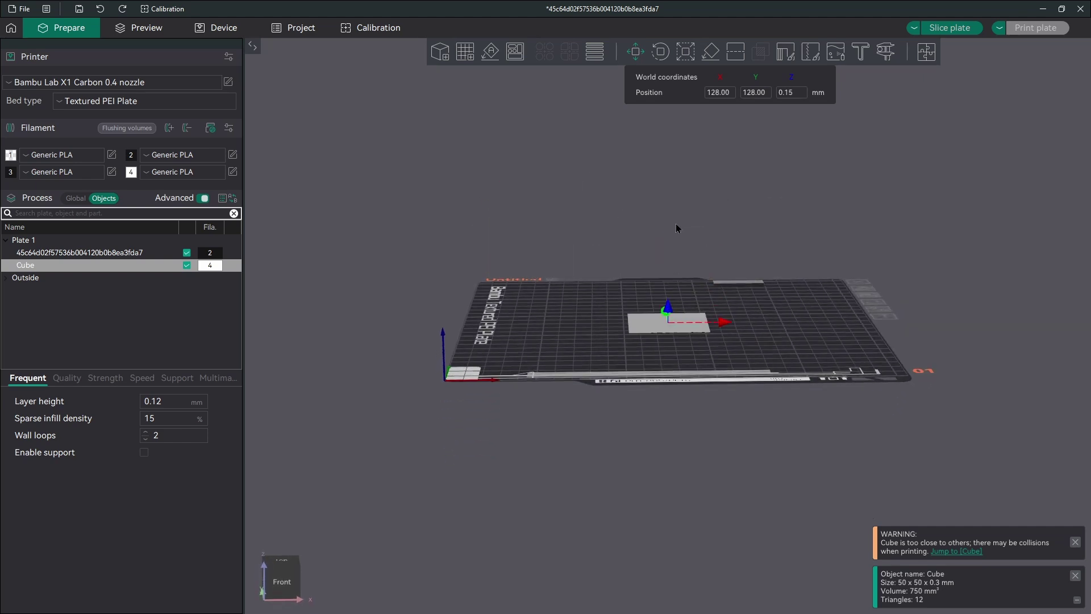
left_click(127, 253)
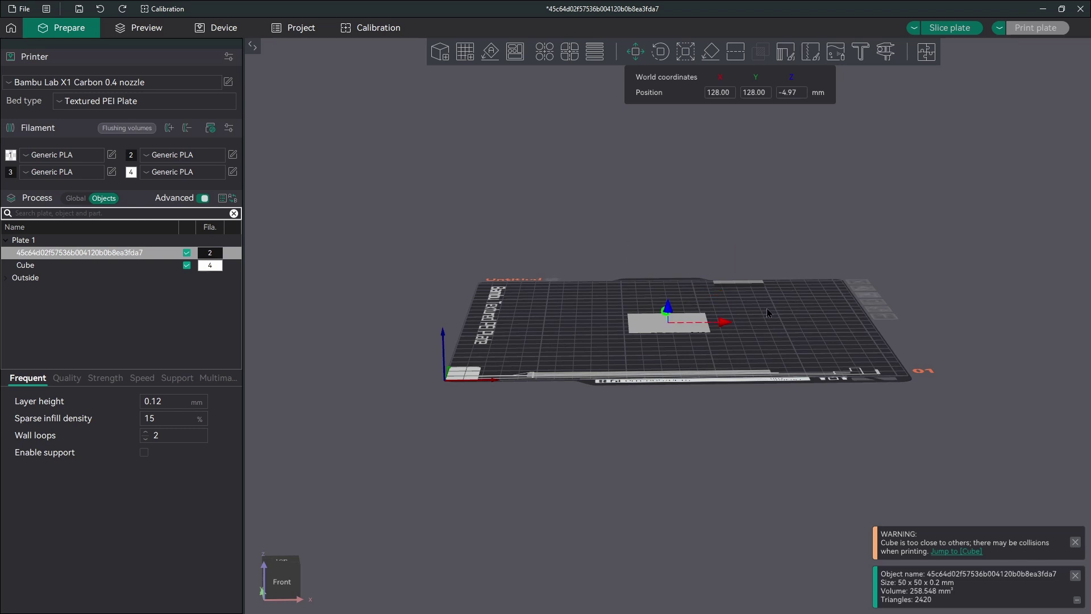
left_click_drag(601, 251, 598, 259)
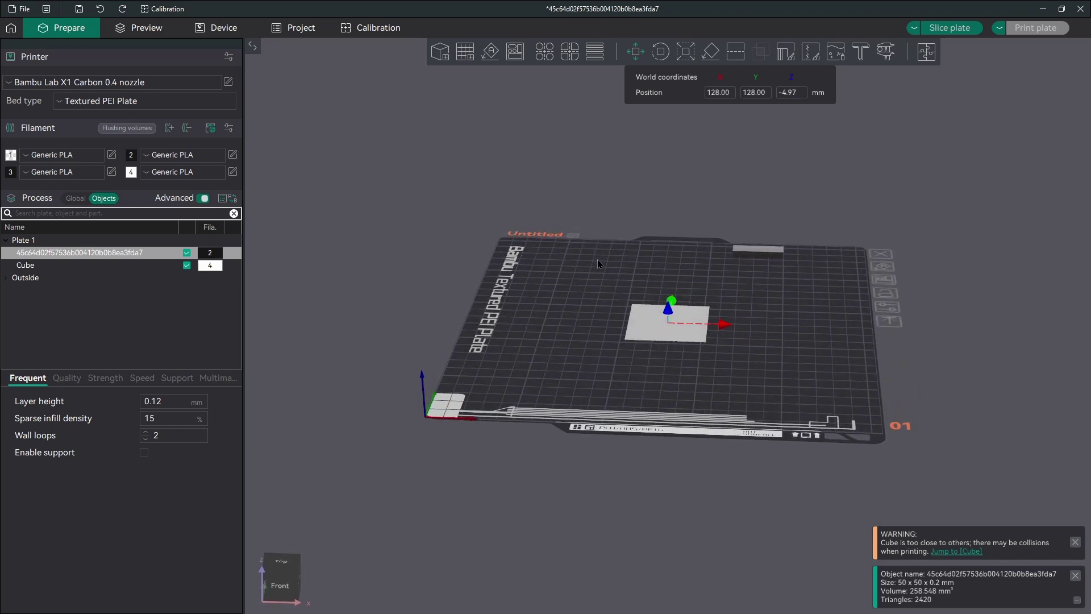
Assemble the QR code object and the cube into a single multi-part object
left_click(39, 271, "ctrl")
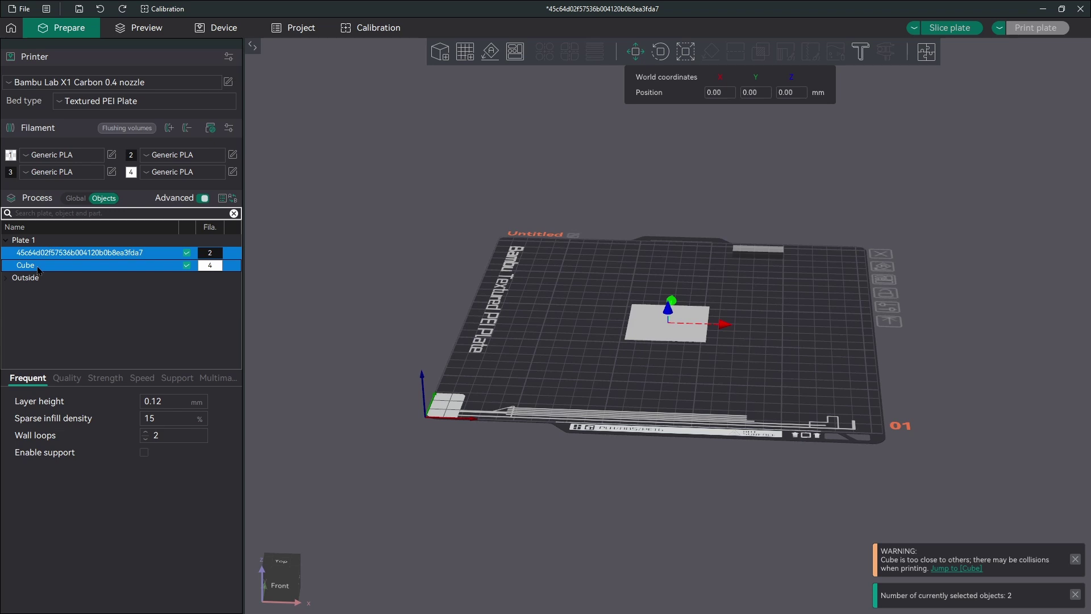
right_click(38, 271)
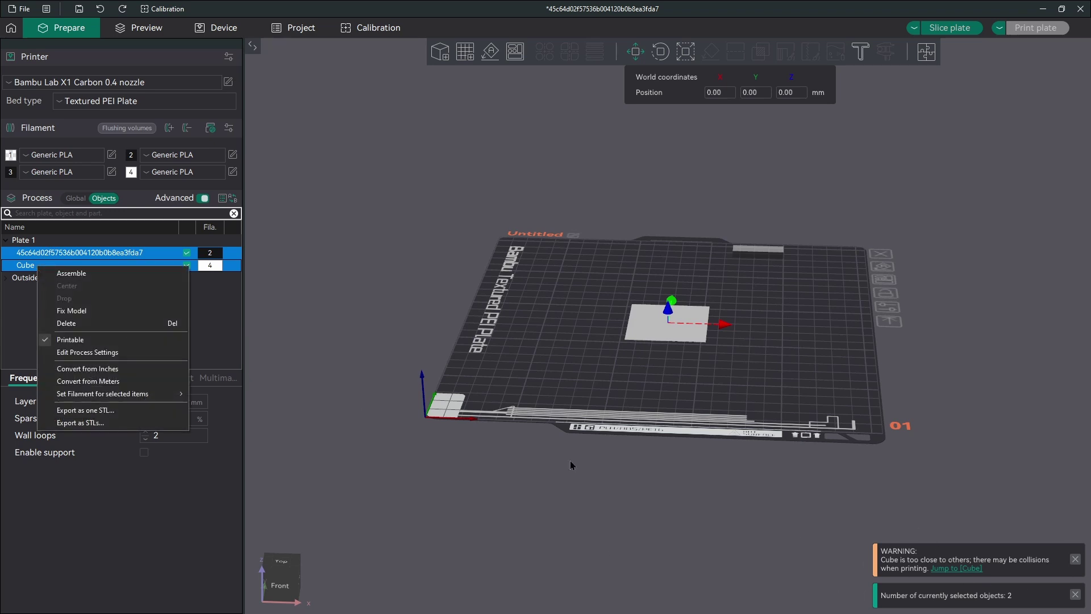
left_click(133, 276)
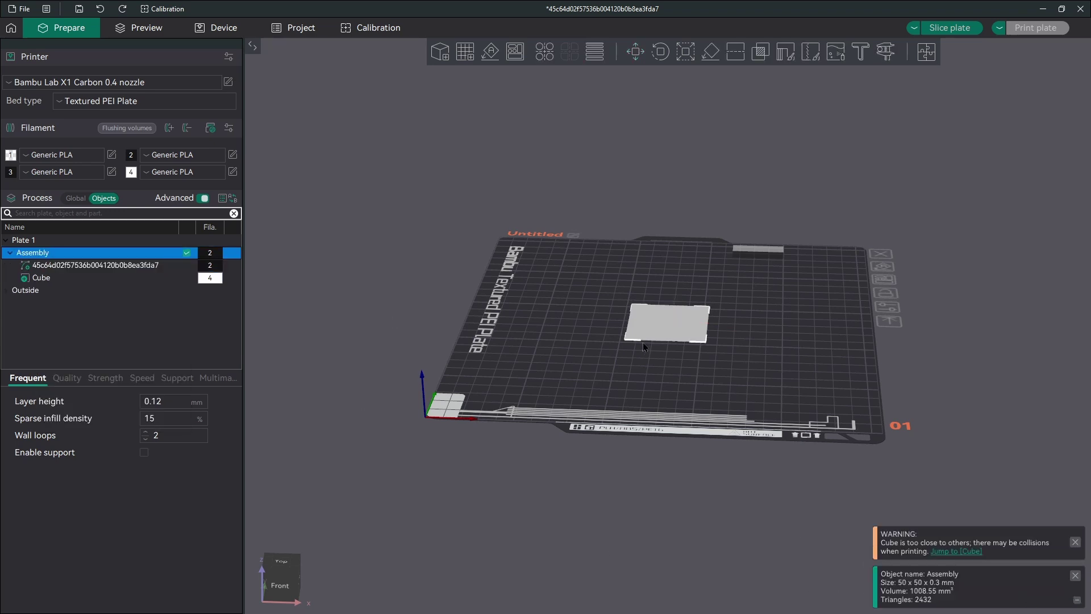
Raise the QR code part above the cube inside the assembly, to about 2.33 mm in Z
scroll(642, 342, "up", 10)
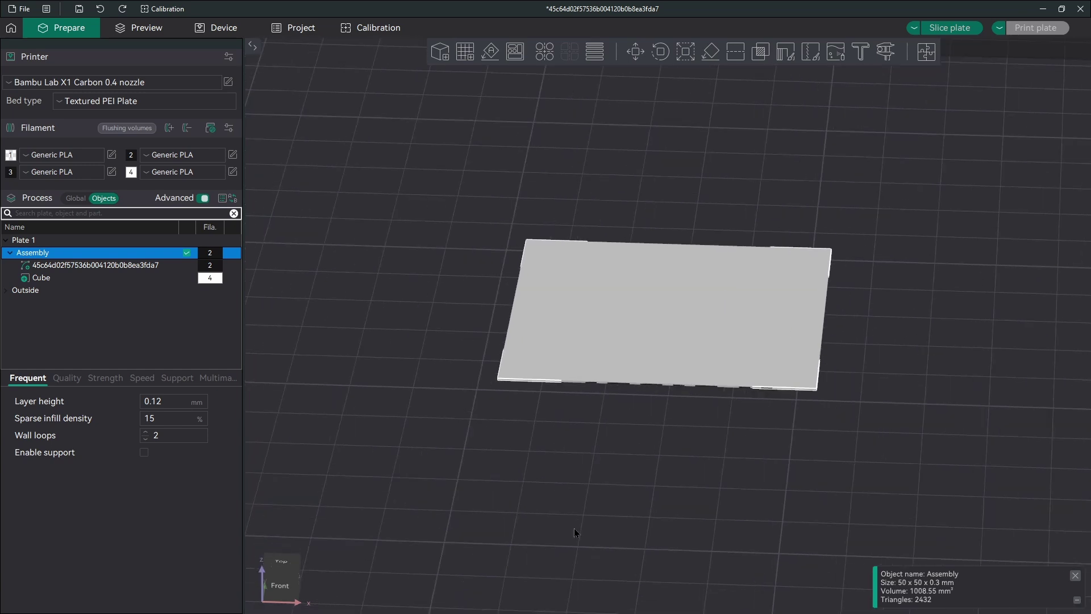
left_click_drag(575, 532, 579, 520)
left_click(114, 266)
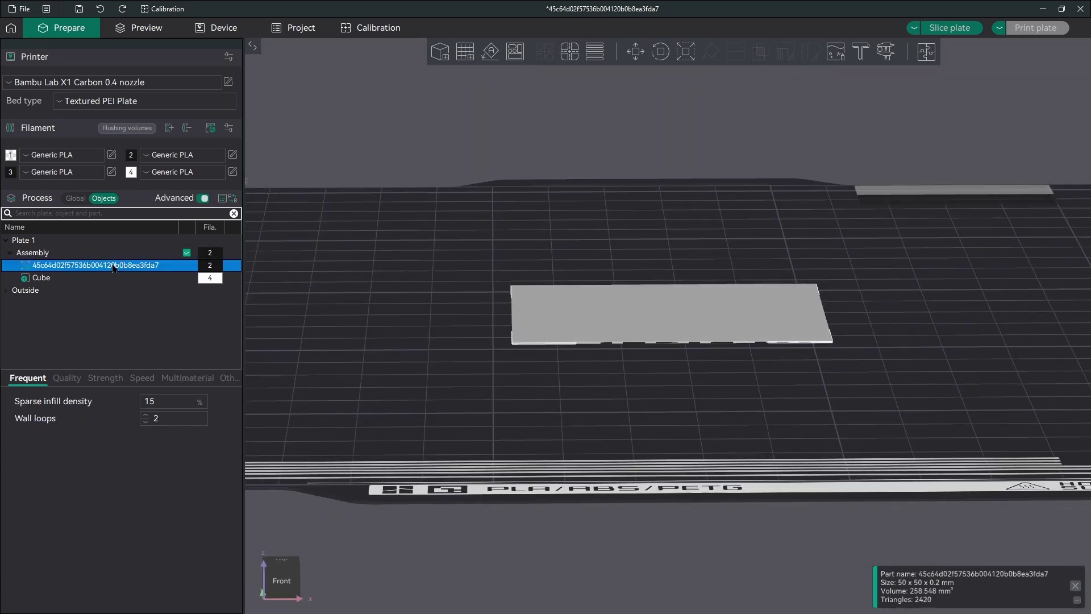
left_click(635, 52)
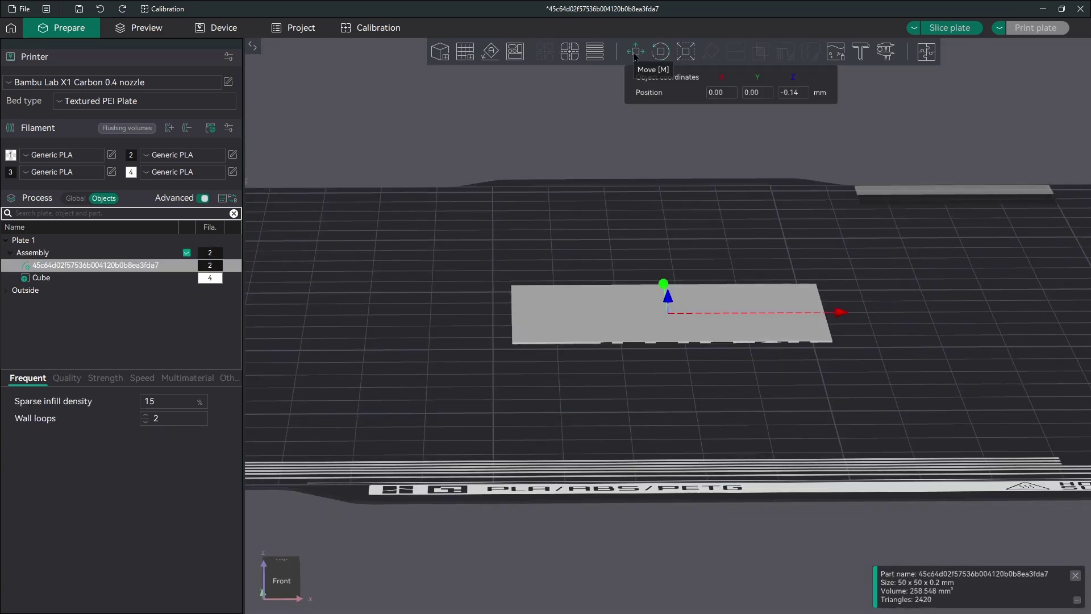
left_click_drag(669, 300, 668, 290)
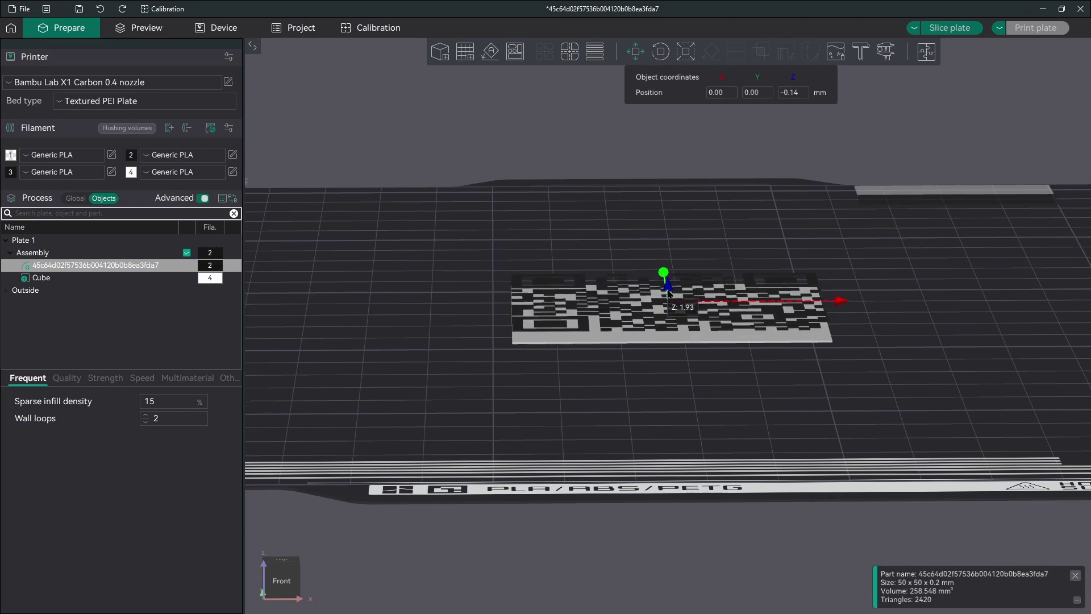
Lower the QR code part onto the cube's top face, at about 0.24 mm in Z
left_click_drag(692, 418, 691, 396)
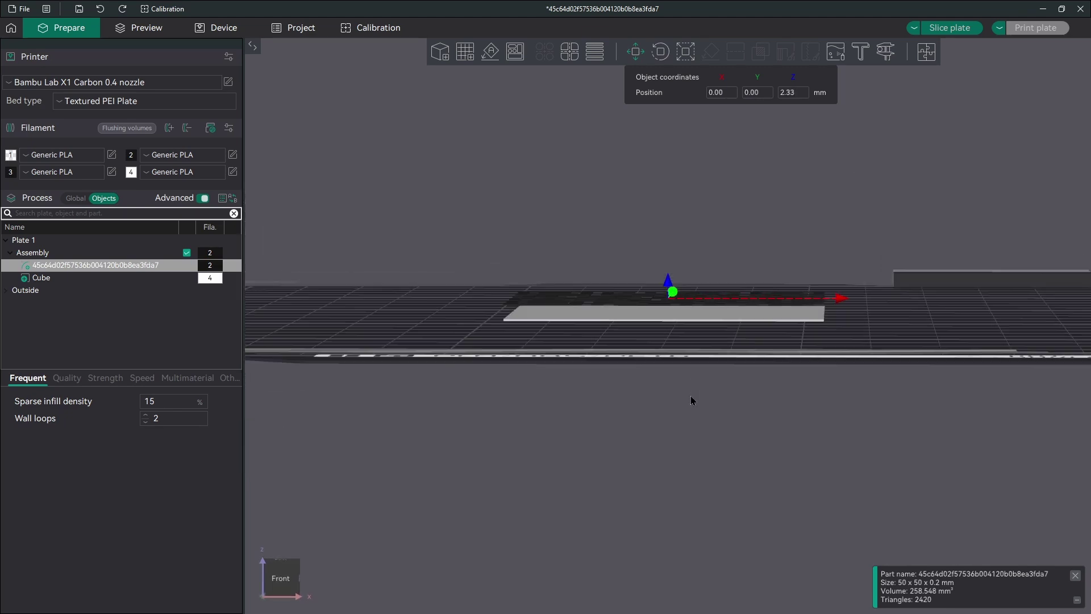
scroll(607, 312, "up", 5)
left_click_drag(623, 325, 548, 420)
scroll(644, 336, "up", 5)
scroll(629, 345, "down", 3)
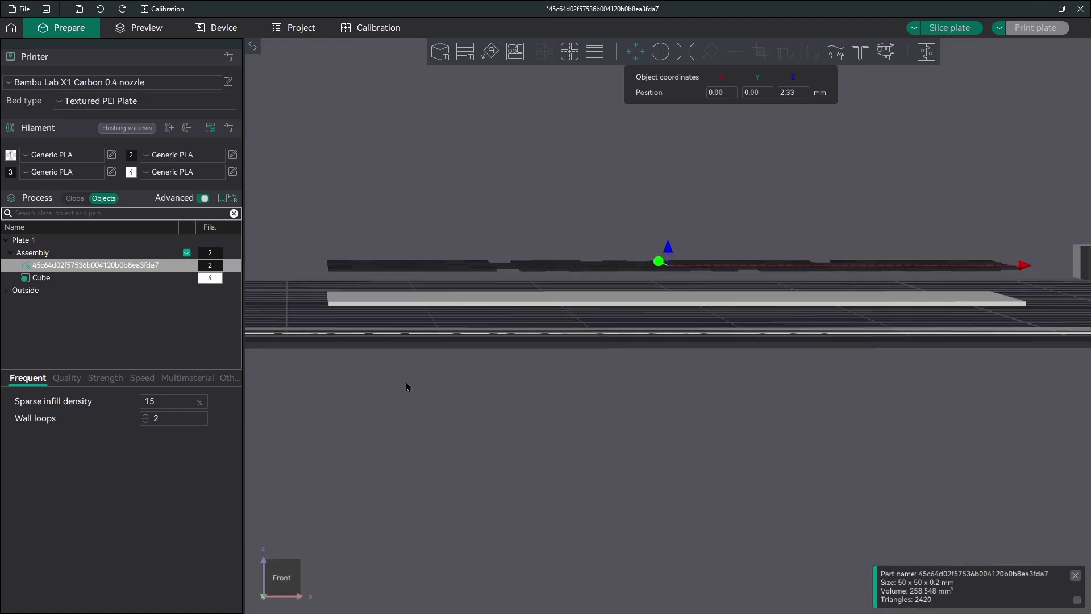
left_click_drag(669, 255, 668, 288)
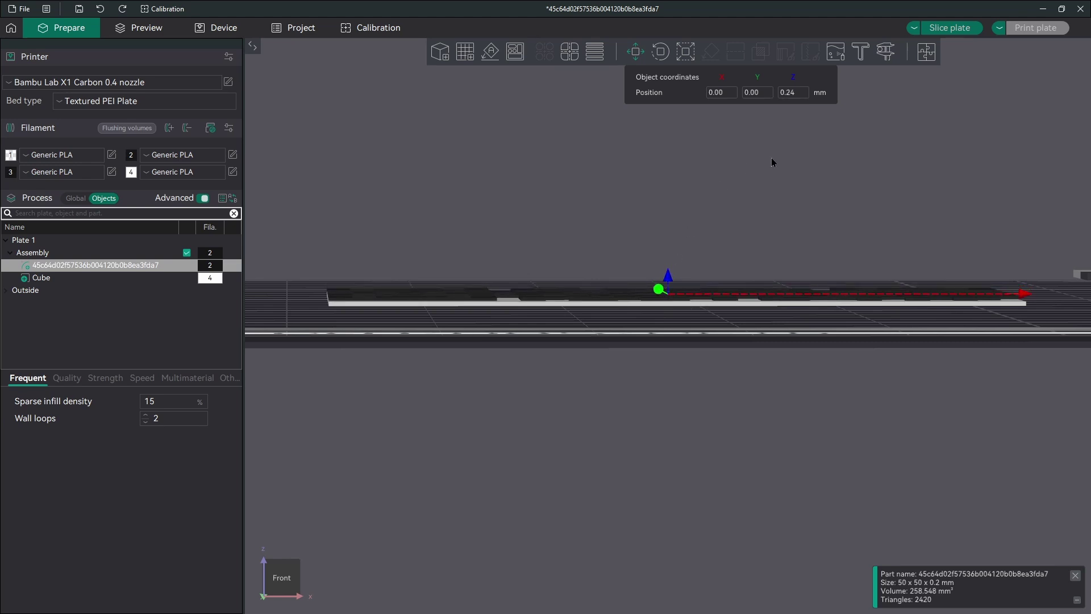
left_click_drag(798, 154, 804, 174)
scroll(804, 173, "down", 5)
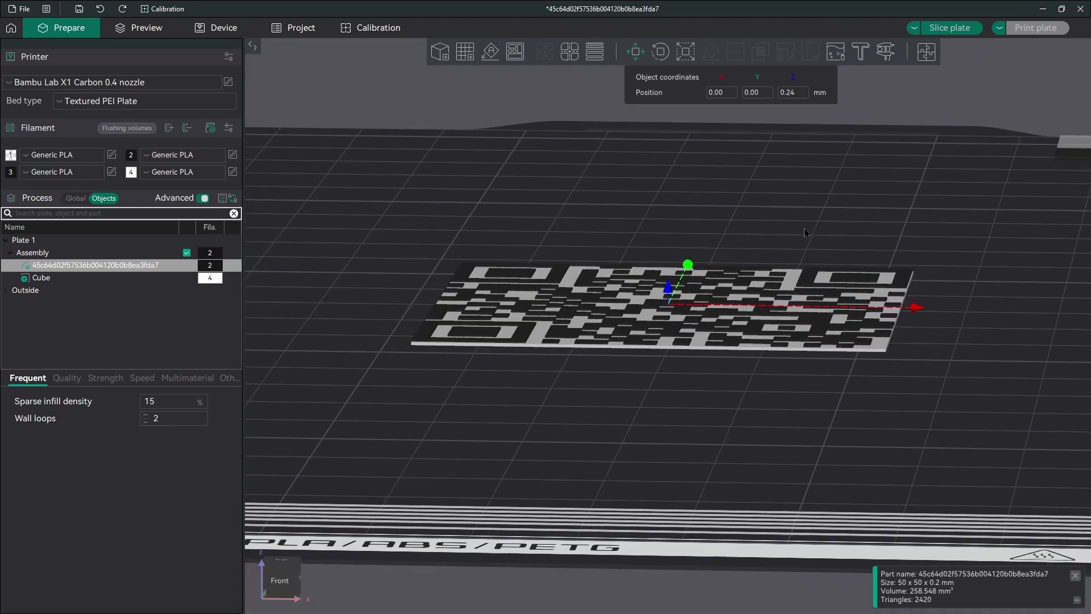
Slice the plate and step through the preview layers down to the first and back up to the last
left_click(949, 27)
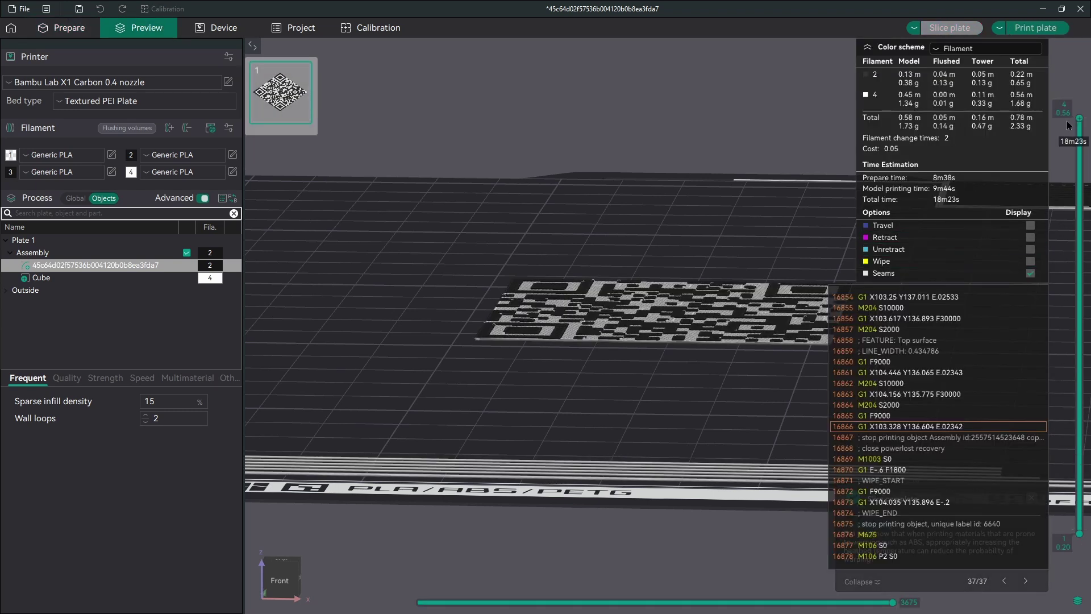
left_click_drag(1080, 119, 1080, 213)
left_click_drag(1079, 254, 1079, 534)
left_click_drag(818, 395, 809, 435)
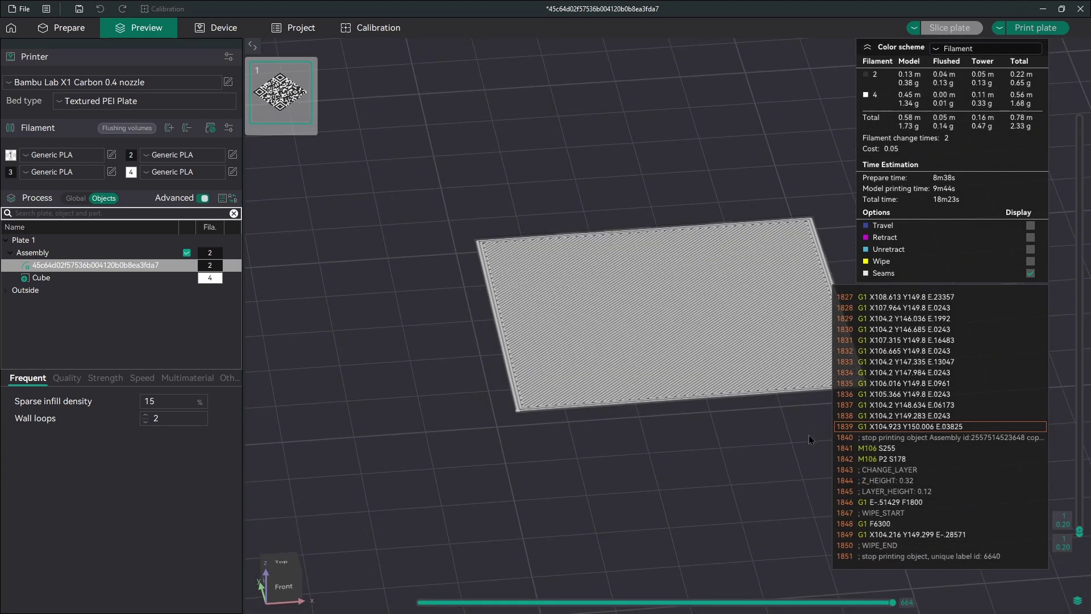
key("Up")
key("Up")
key("Up")
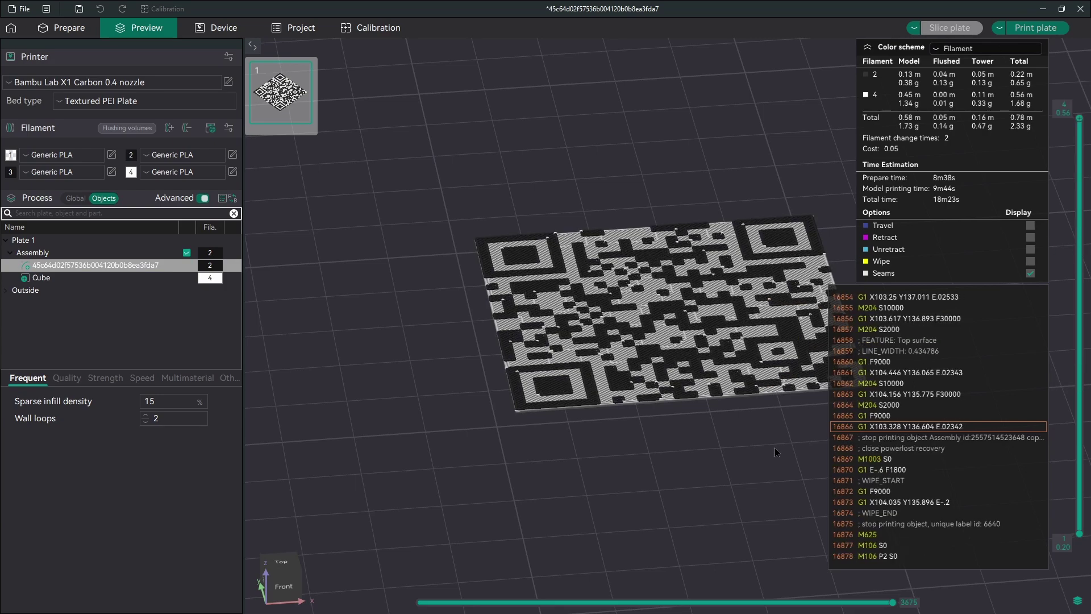
Inspect the sliced QR code from several angles and compare its lower layers with the top one
left_click_drag(775, 448, 735, 468)
left_click_drag(601, 468, 637, 486)
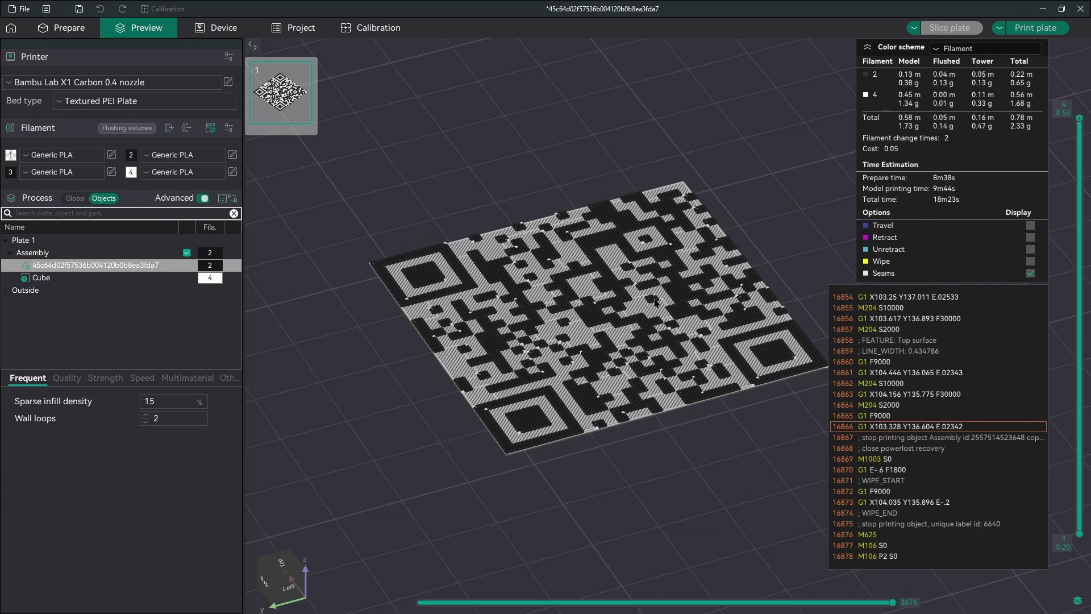
left_click_drag(453, 503, 509, 478)
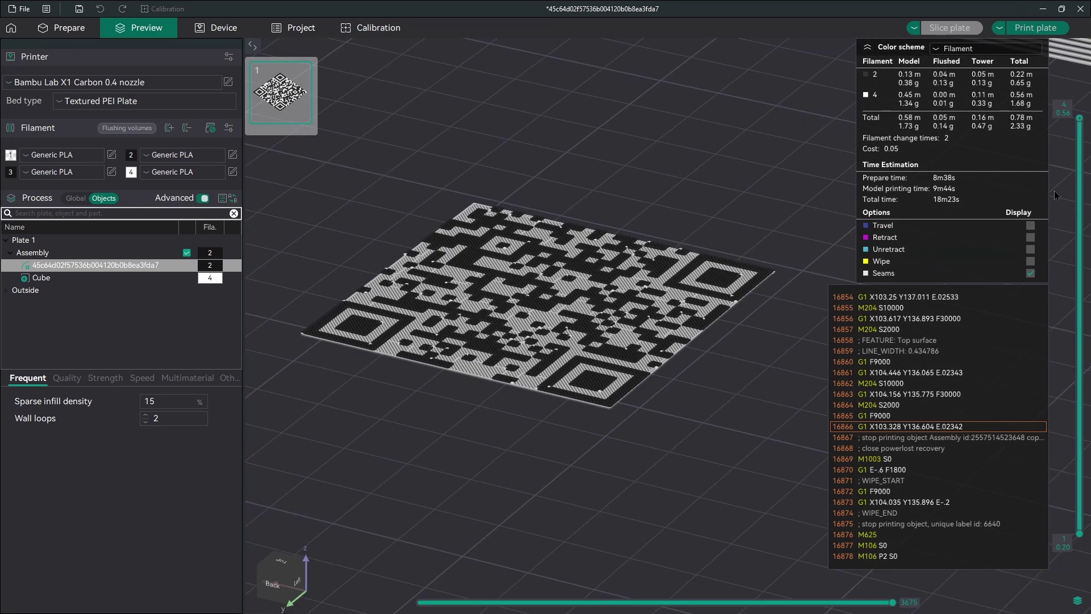
scroll(1071, 317, "down", 2)
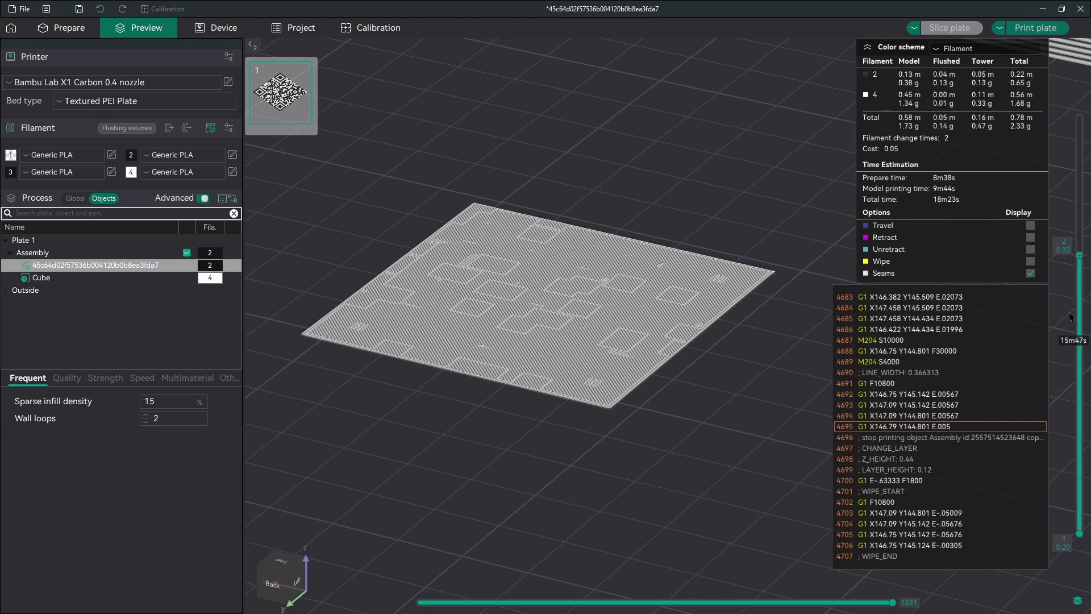
scroll(1071, 318, "up", 2)
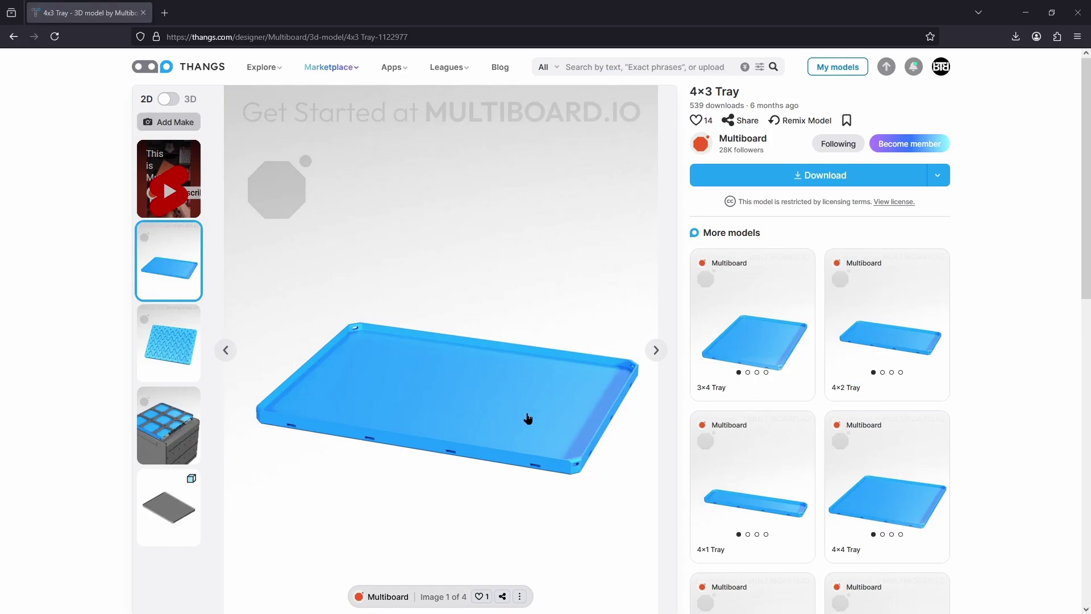
View the enlarged image of Multiboard's 4x3 Tray on Thangs, close it and put the browser away
left_click(527, 419)
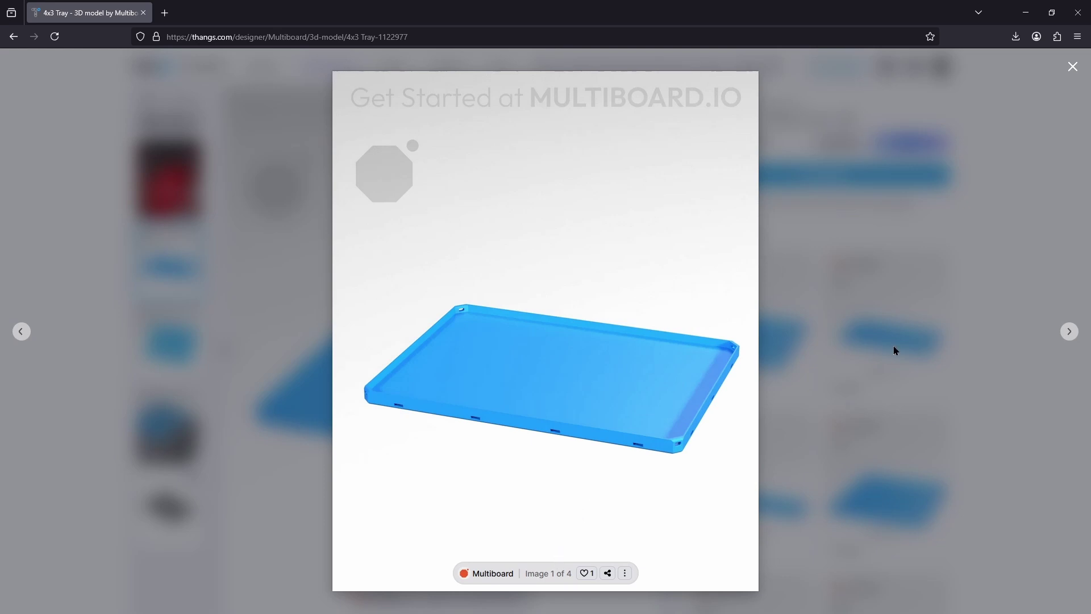
left_click(1073, 66)
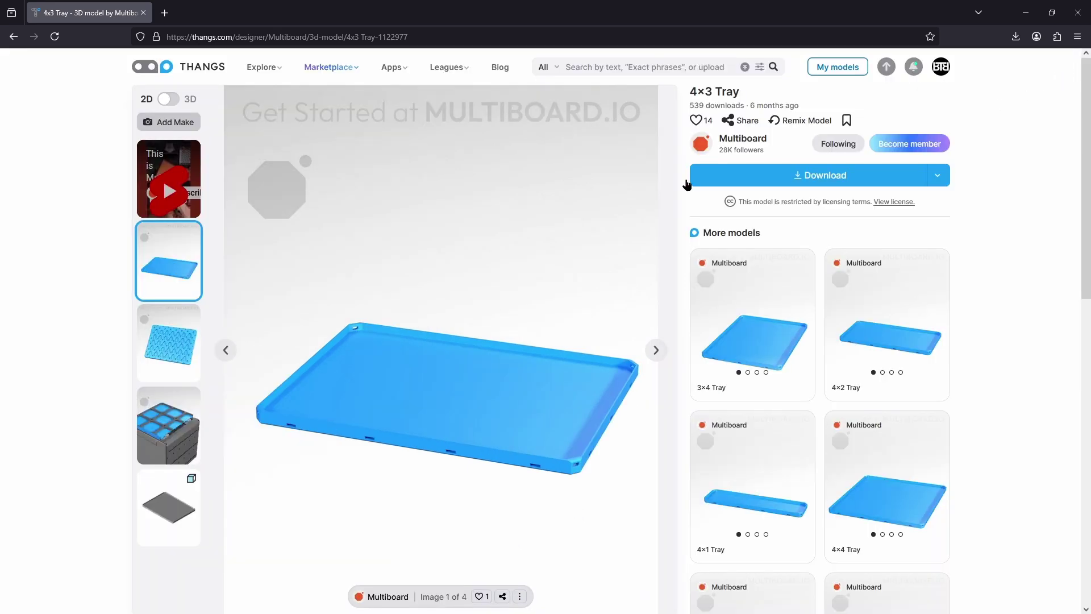
key("super+Down")
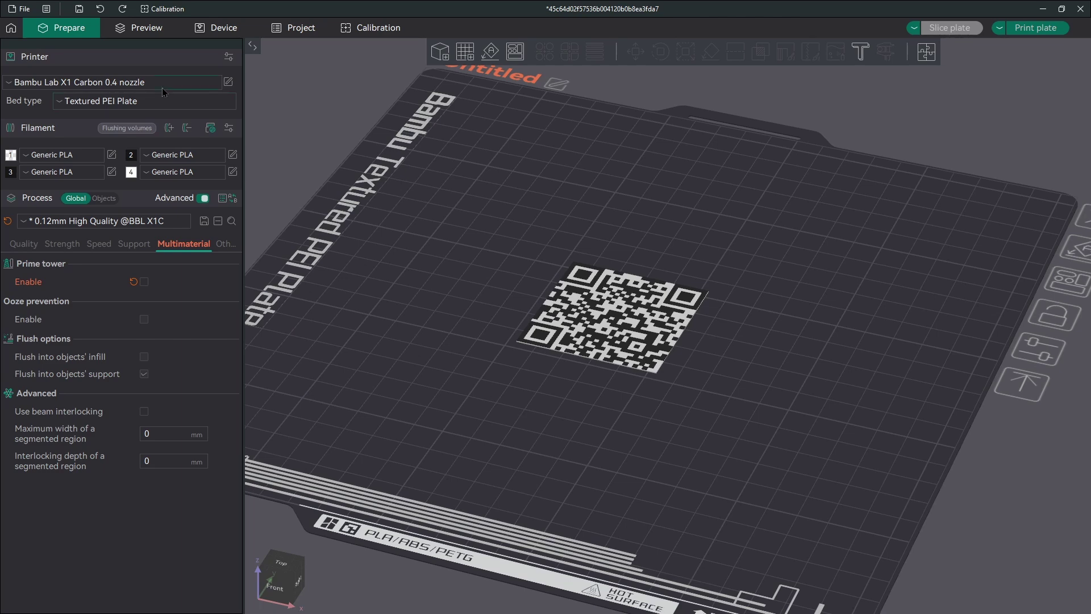
Add a second plate to the OrcaSlicer project and import the 4x3 Tray STL file onto it
left_click(465, 52)
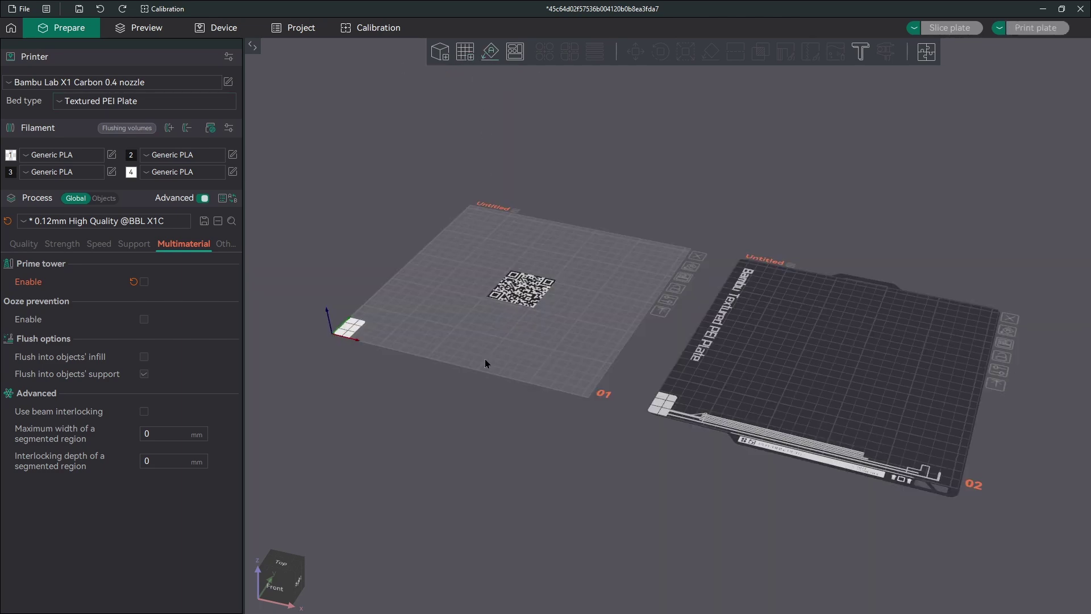
left_click_drag(485, 359, 396, 386)
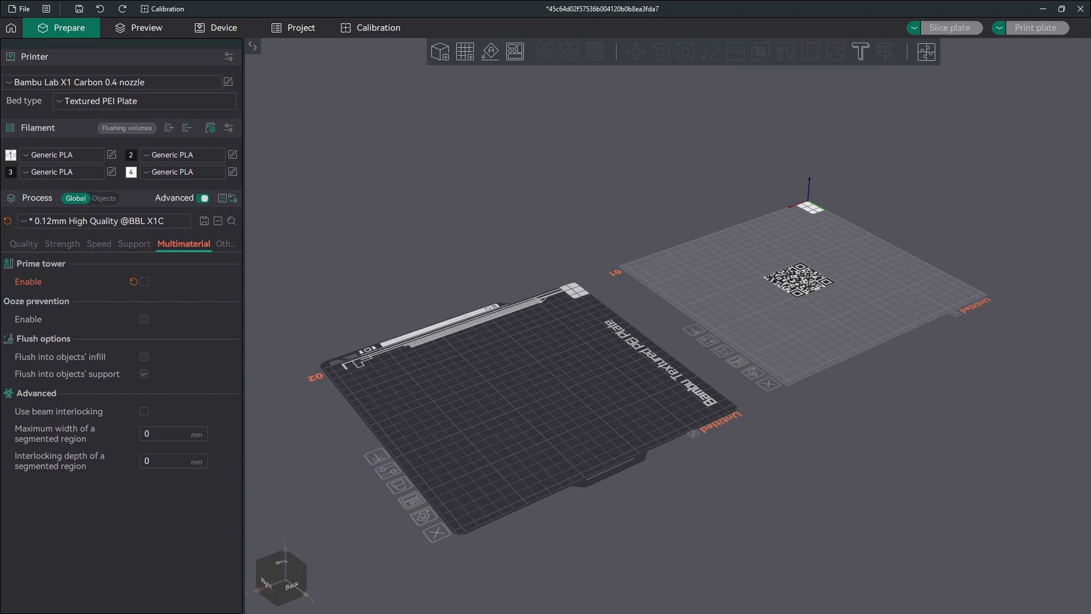
left_click_drag(642, 401, 574, 406)
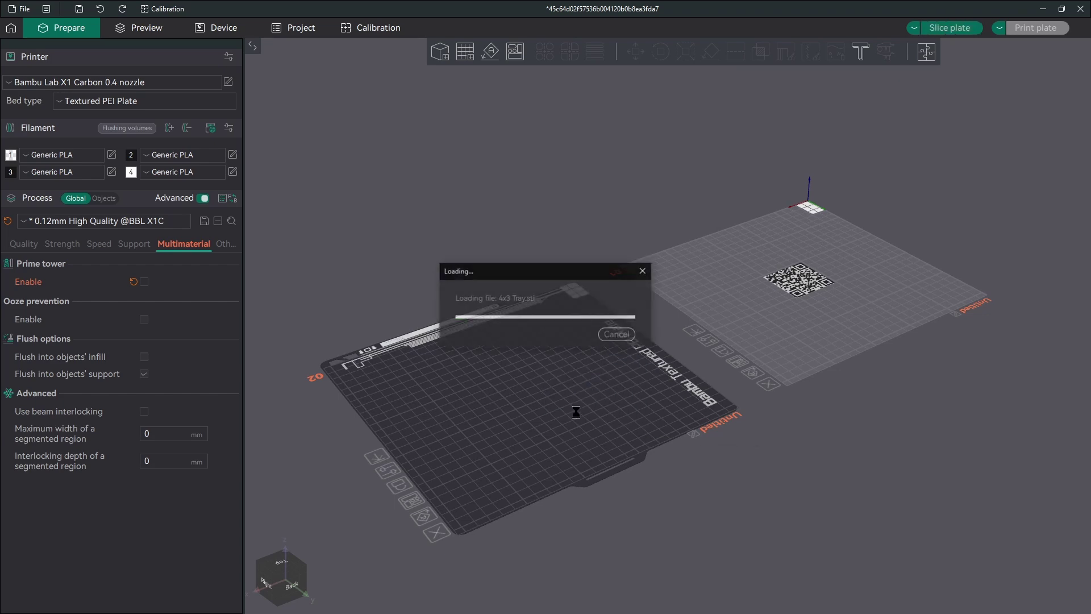
Slice the second plate holding the 4x3 Tray and switch the process settings to the per-object list
scroll(499, 397, "up", 2)
left_click_drag(499, 396, 612, 493)
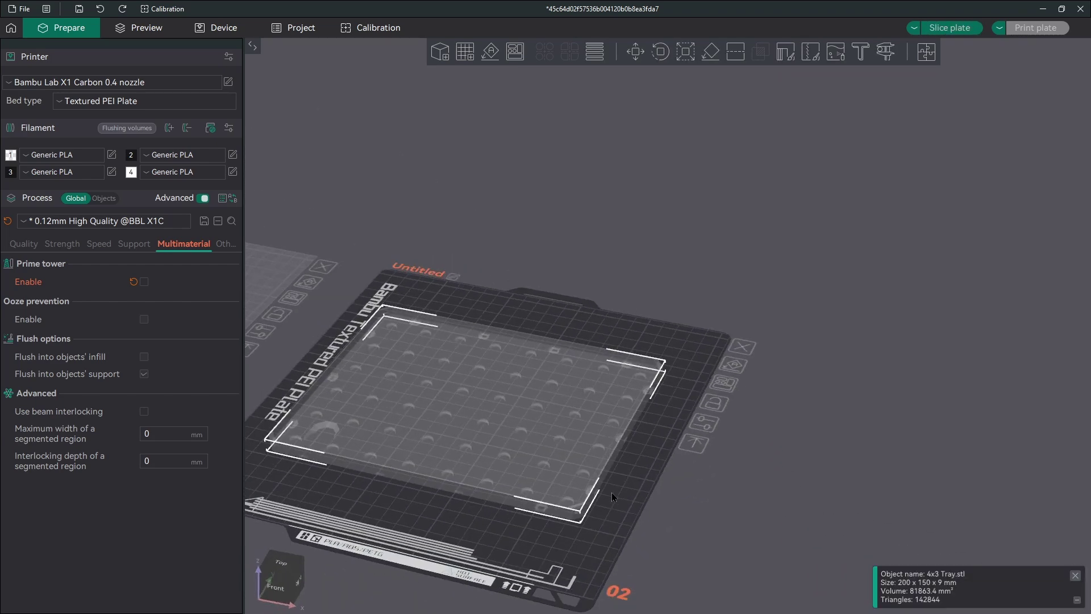
left_click(958, 27)
left_click(104, 199)
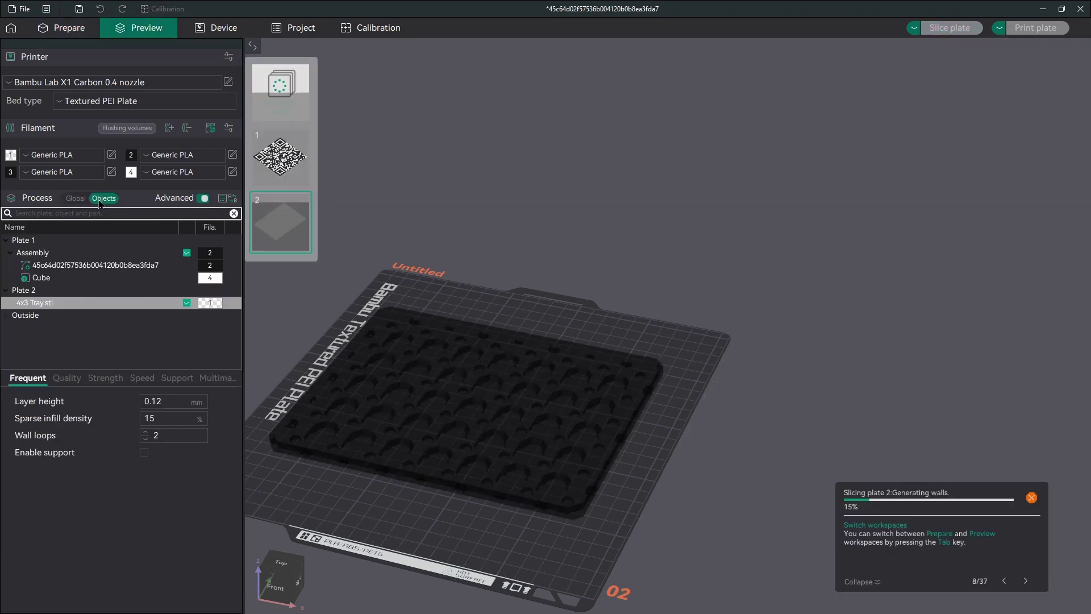
left_click_drag(475, 488, 434, 389)
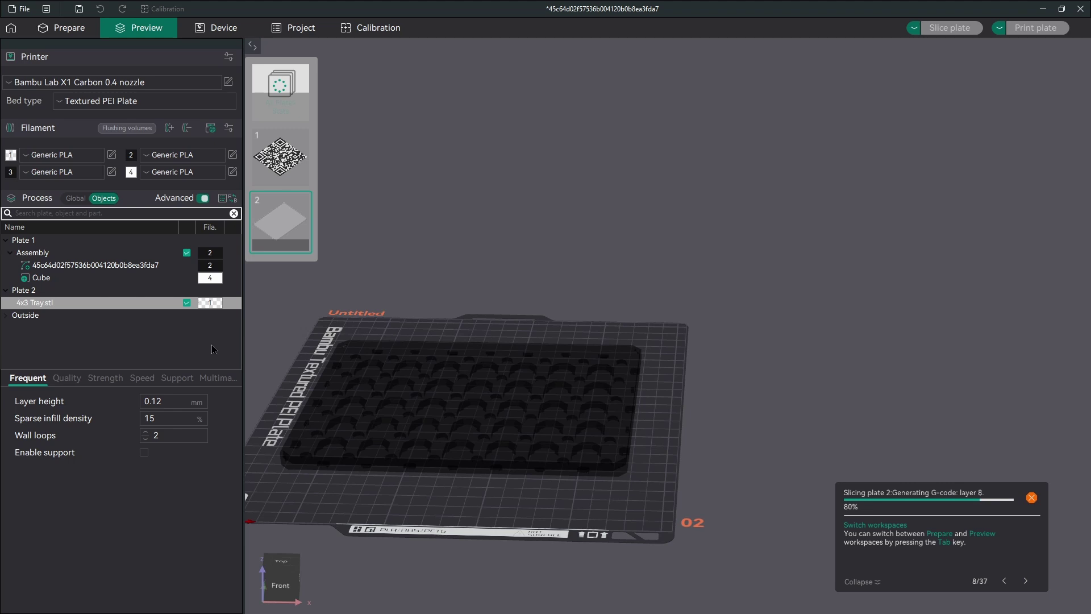
Resync all filaments with the AMS and assign filament 4 to the 4x3 Tray
left_click(209, 132)
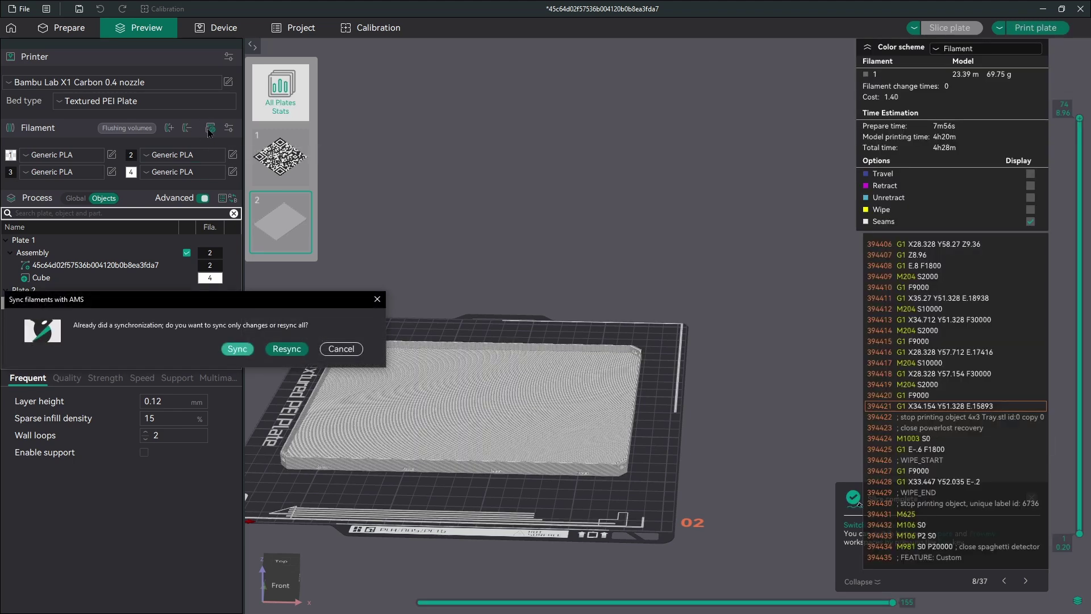
left_click(289, 351)
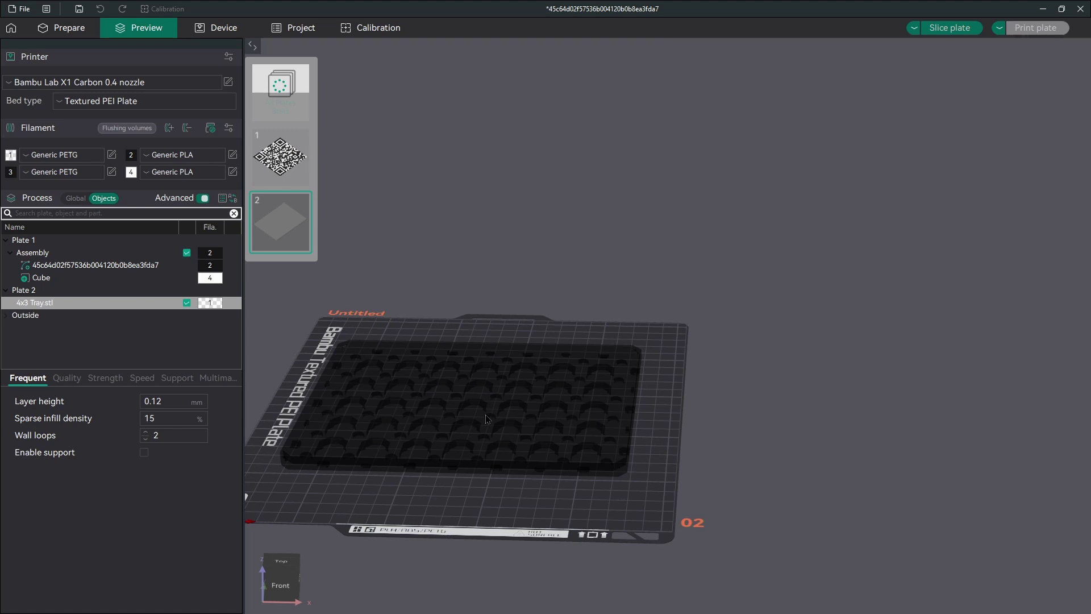
left_click(166, 304)
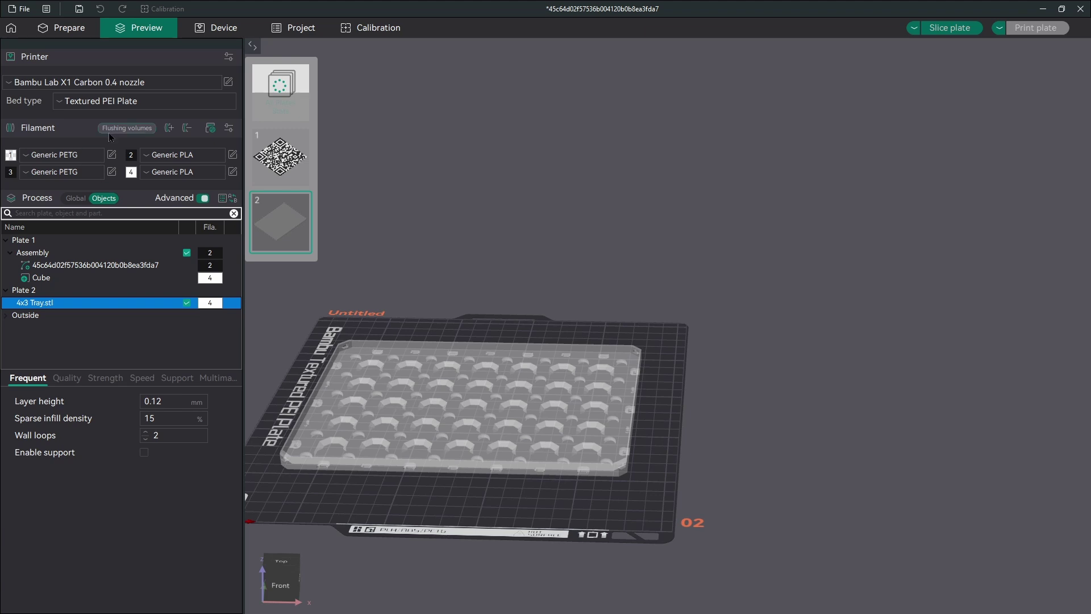
Slice the tray plate again with the white filament and inspect the sliced tray from above, behind and the front
scroll(565, 498, "up", 5)
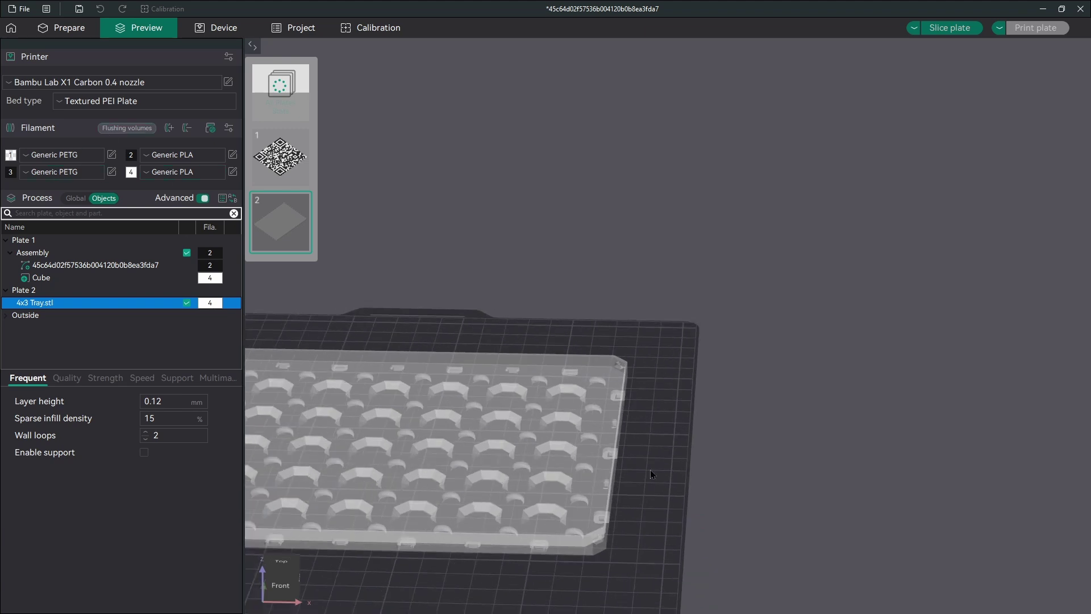
scroll(896, 438, "down", 2)
left_click(955, 28)
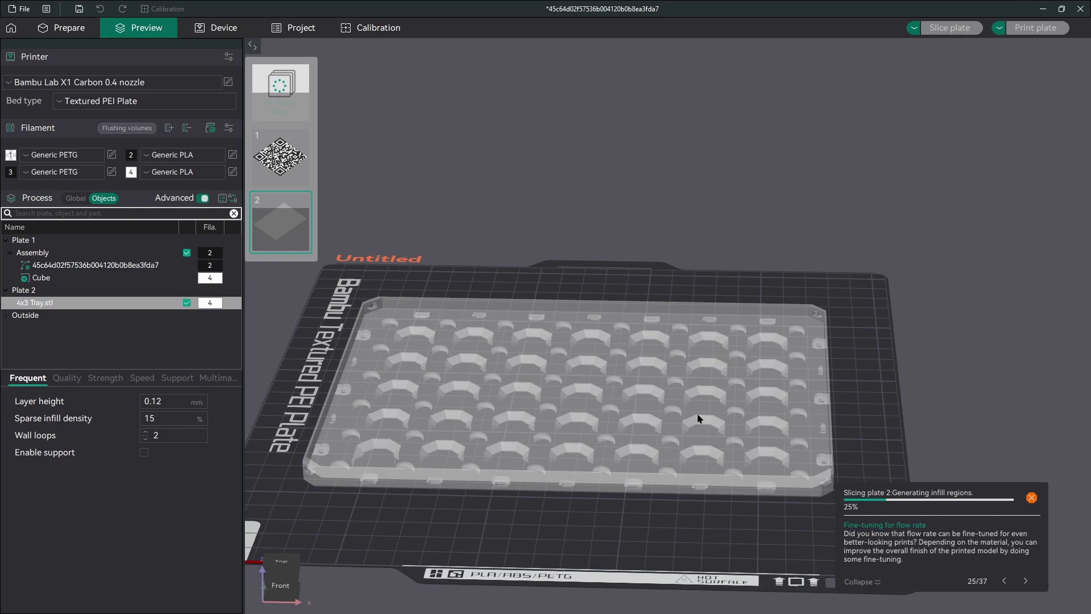
left_click_drag(699, 416, 705, 365)
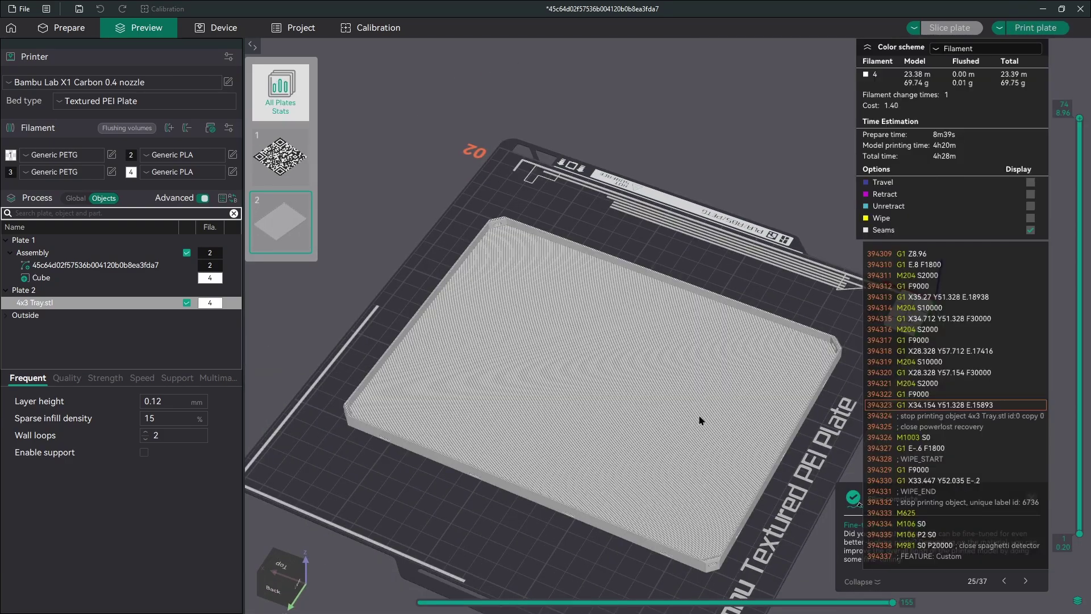
left_click_drag(664, 442, 807, 458)
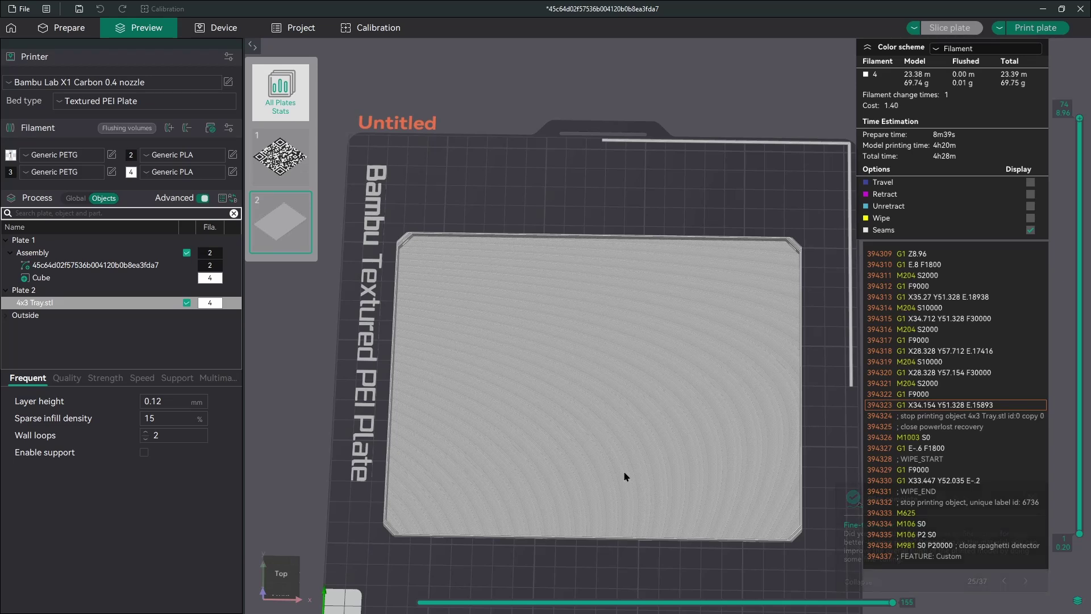
left_click_drag(572, 207, 572, 176)
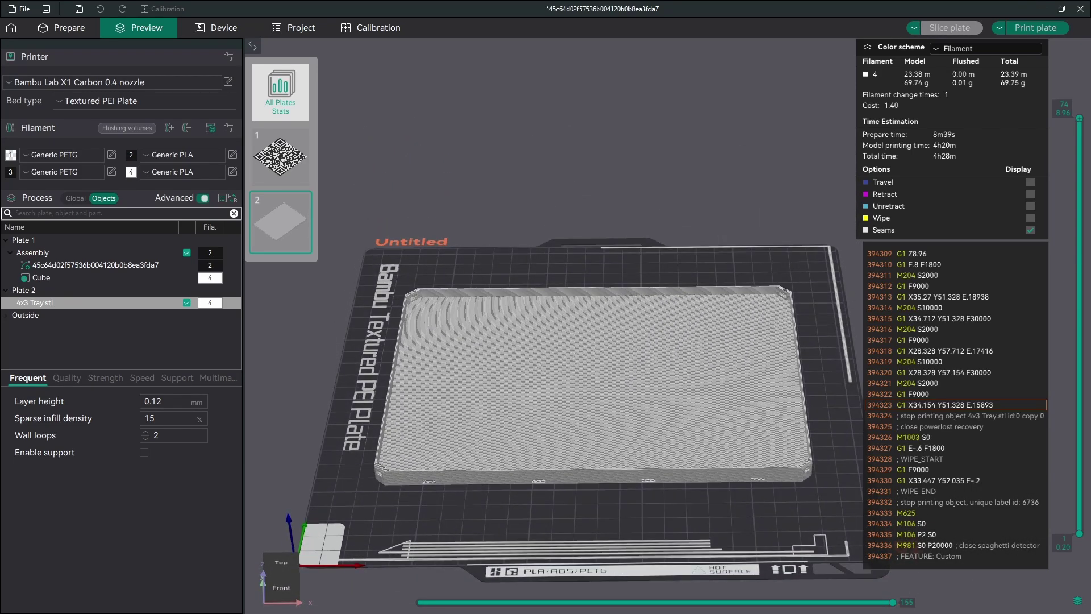
Import the QR code SVG onto the tray as a separate object and assign filament 2 to it
left_click_drag(1090, 245, 622, 183)
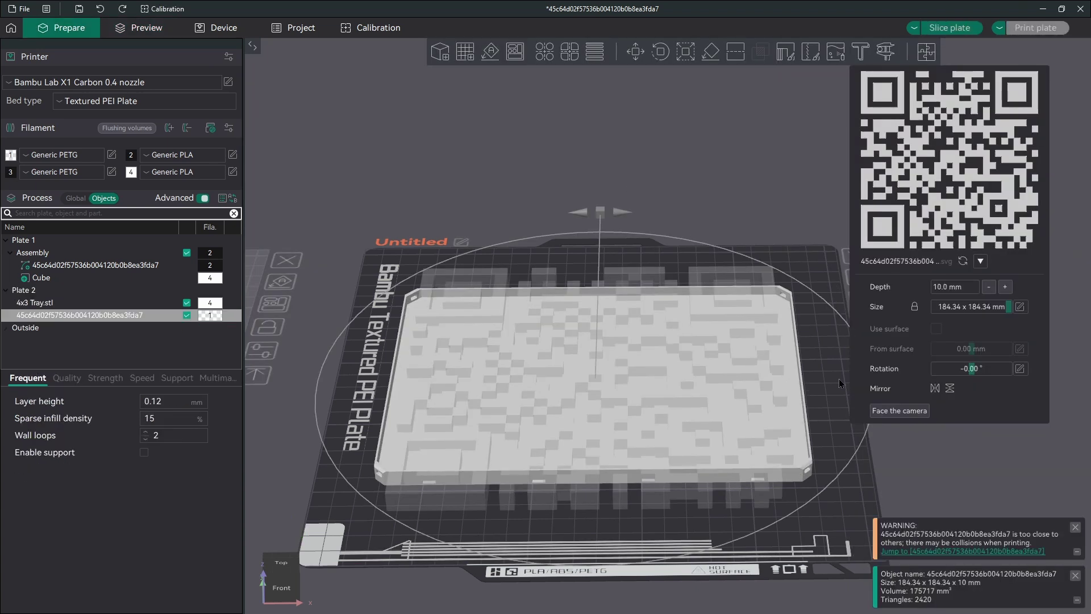
left_click(36, 316)
key("2")
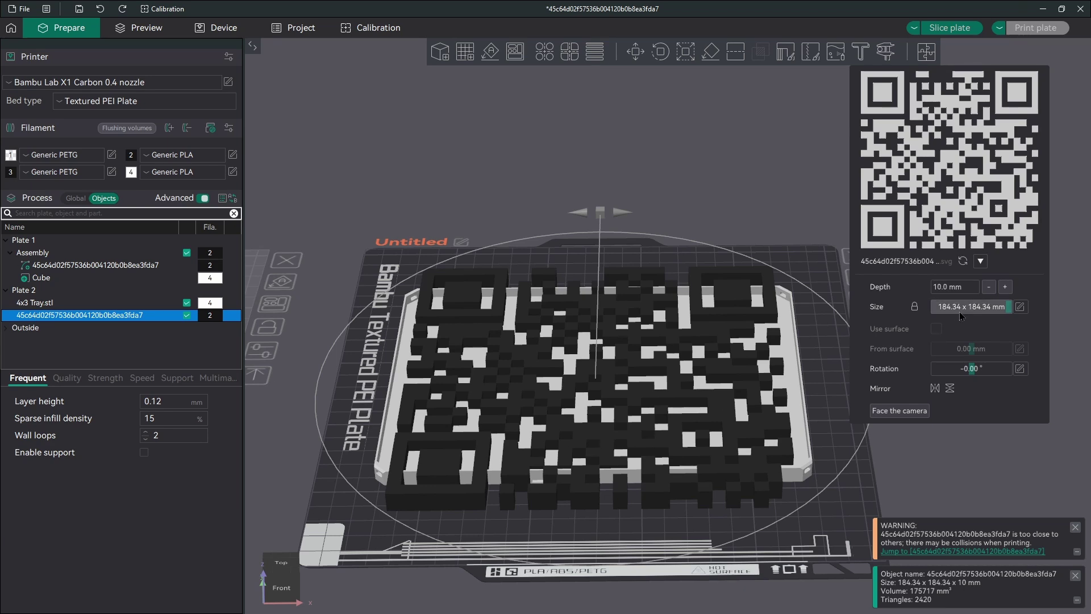
Shrink the QR code on the tray to about 19.62 x 19.62 mm
scroll(765, 195, "up", 2)
scroll(766, 189, "down", 2)
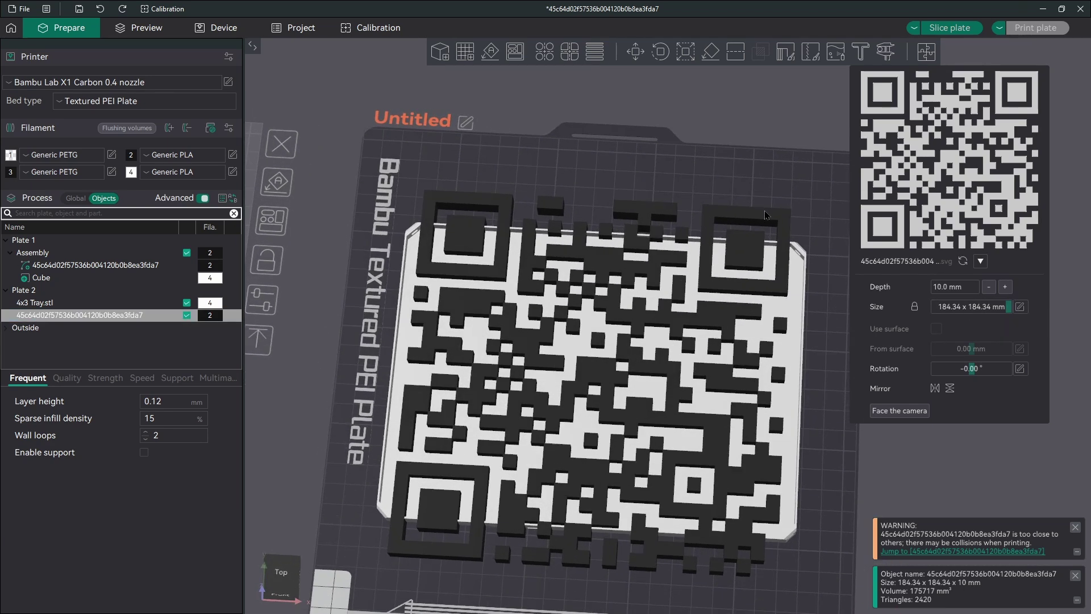
left_click(946, 309)
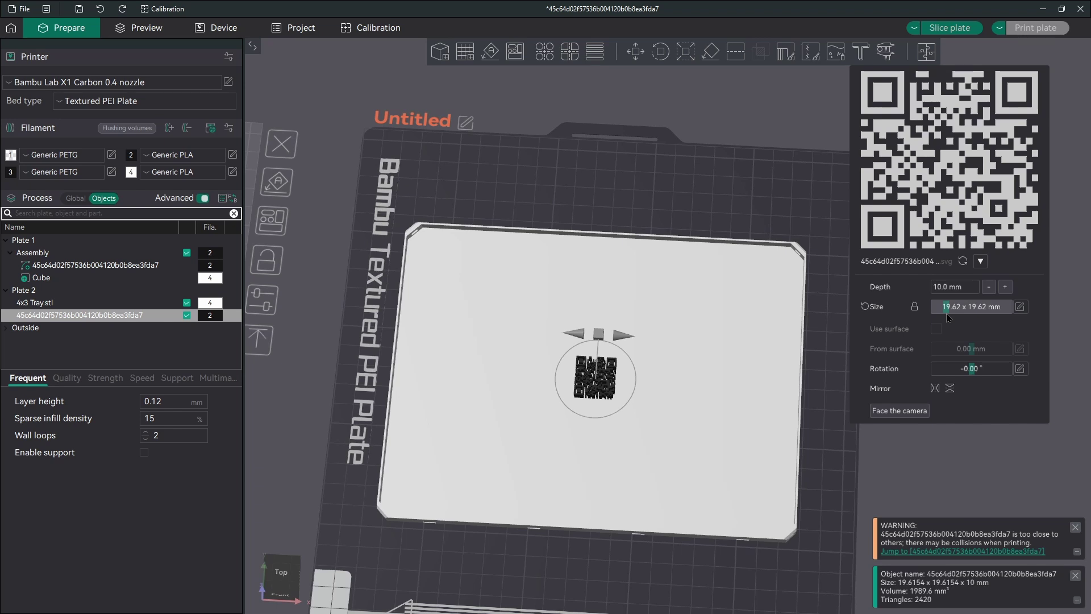